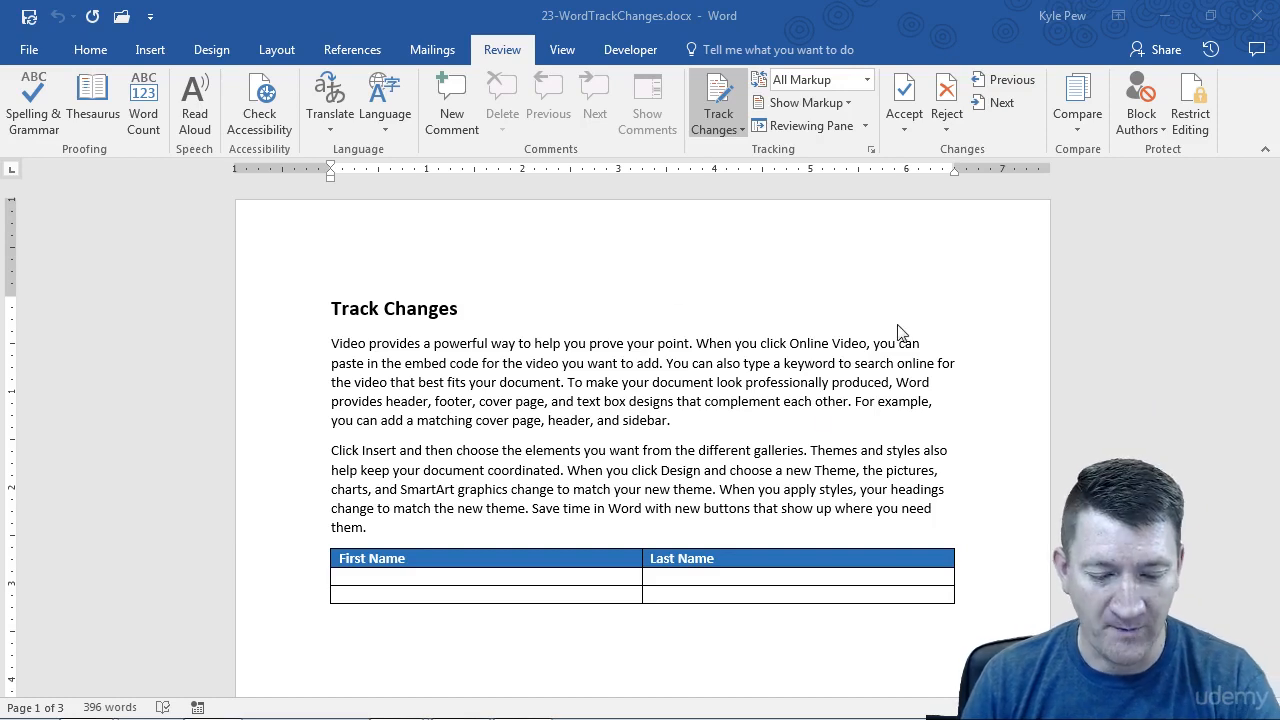
left_click_drag(472, 34, 536, 66)
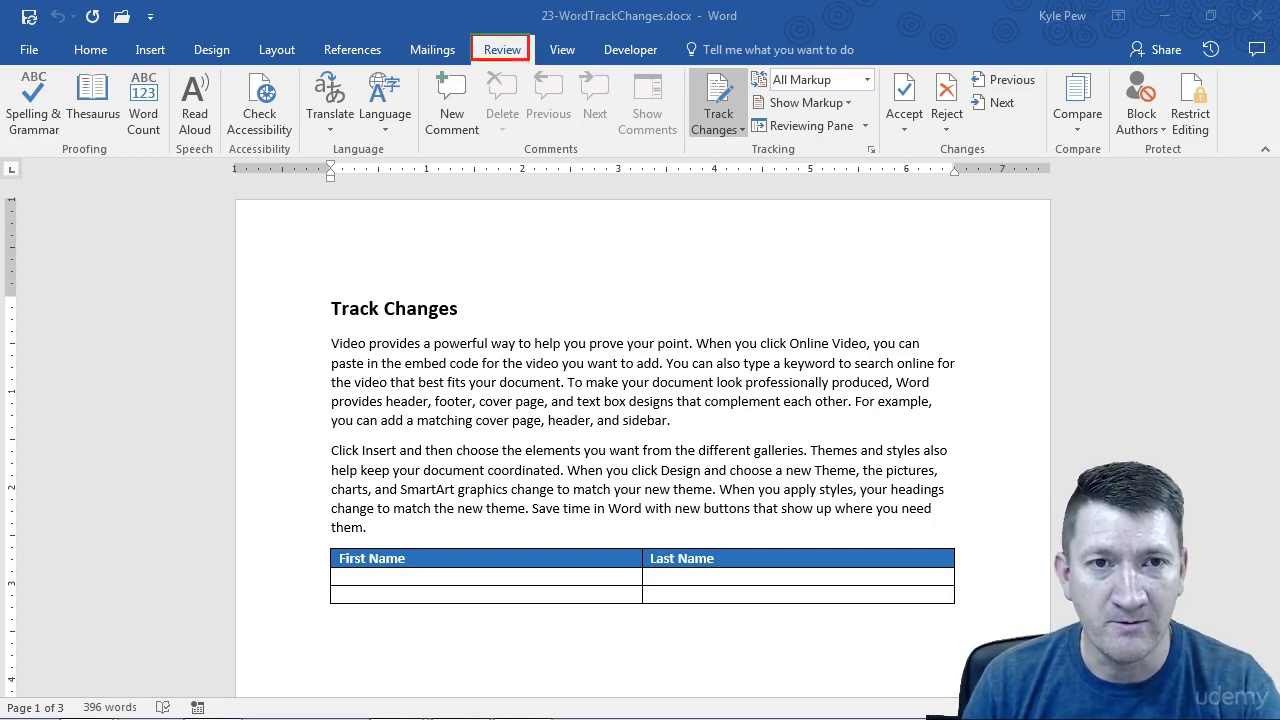
left_click_drag(731, 76, 858, 2)
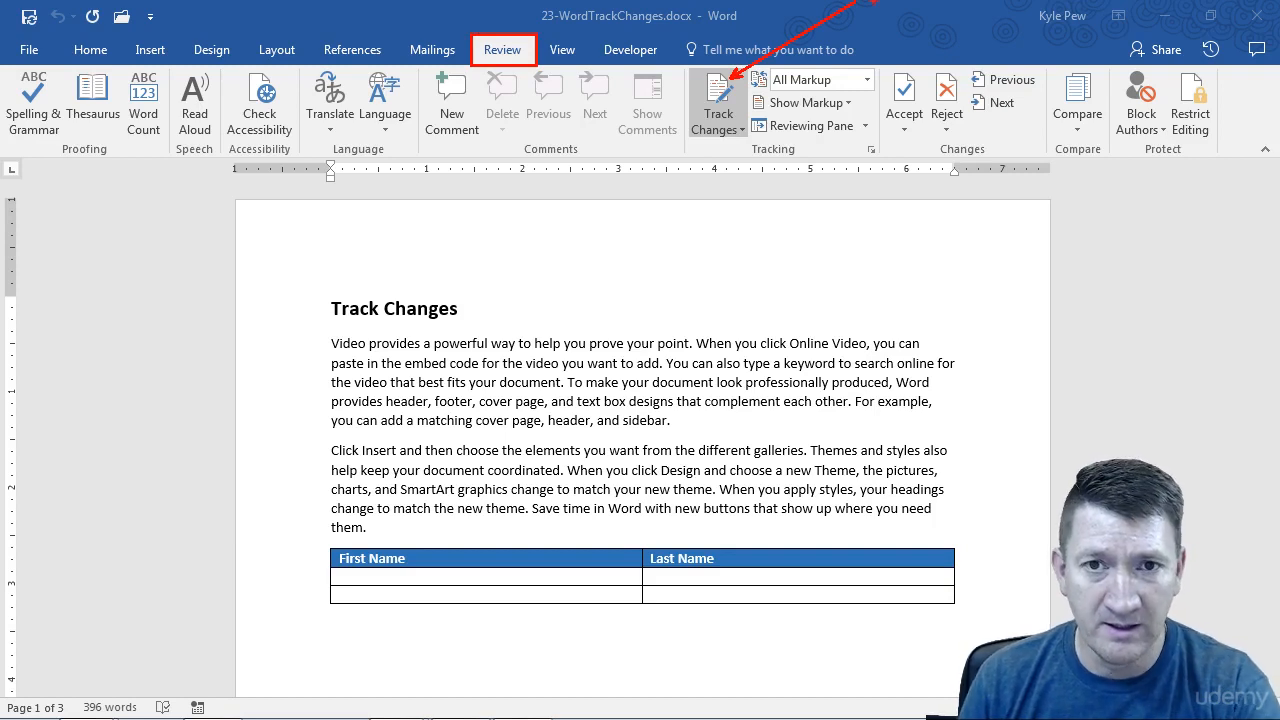
key("Escape")
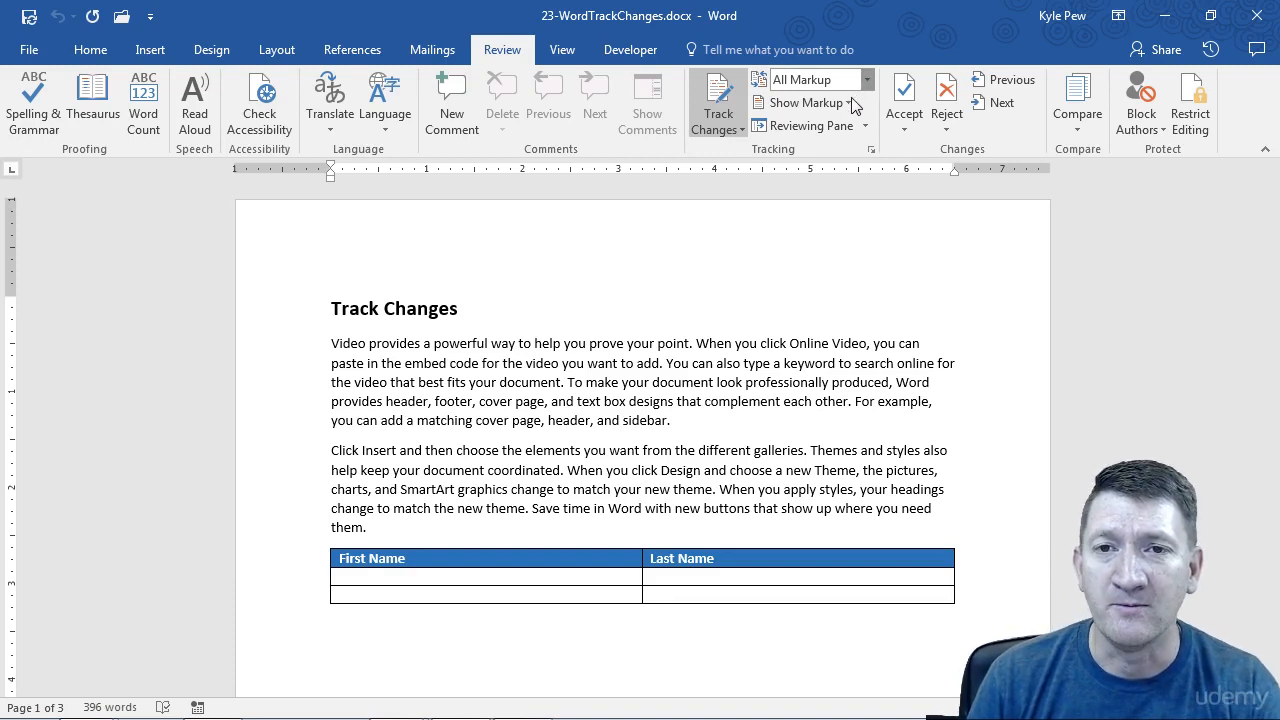
- Set the display of tracked changes to Simple Markup
left_click(867, 80)
left_click(851, 100)
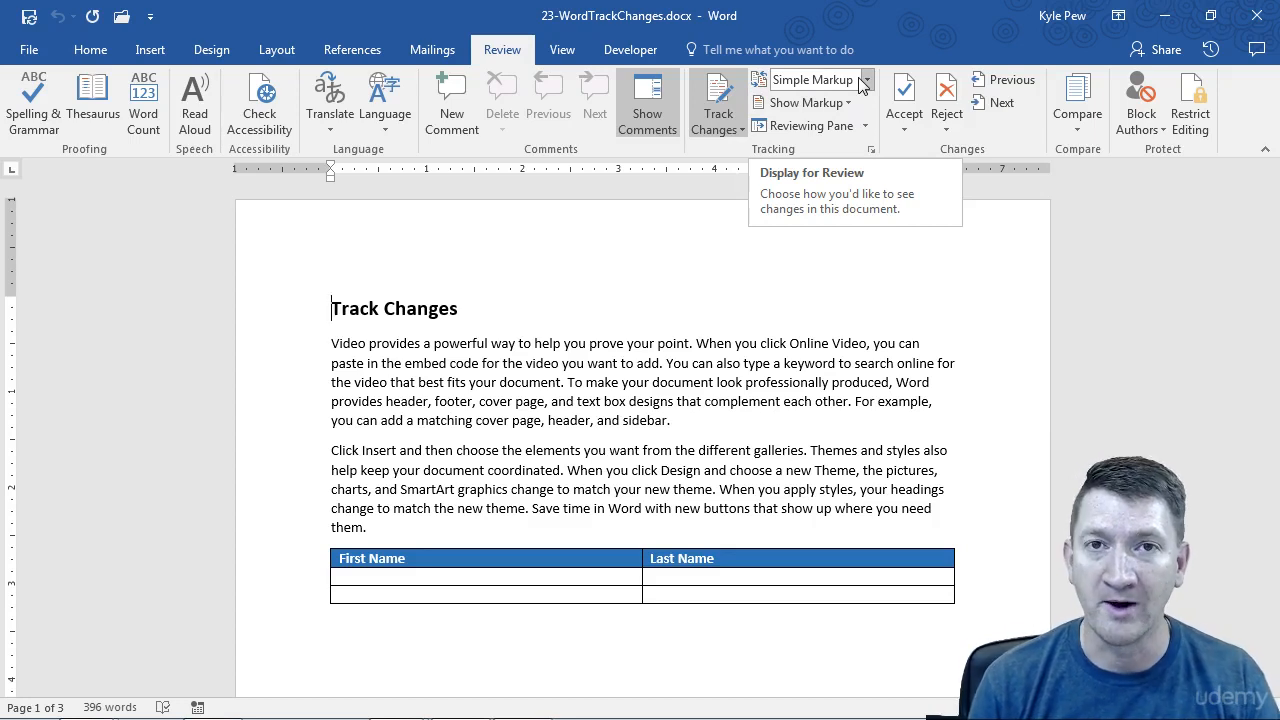
left_click(500, 382)
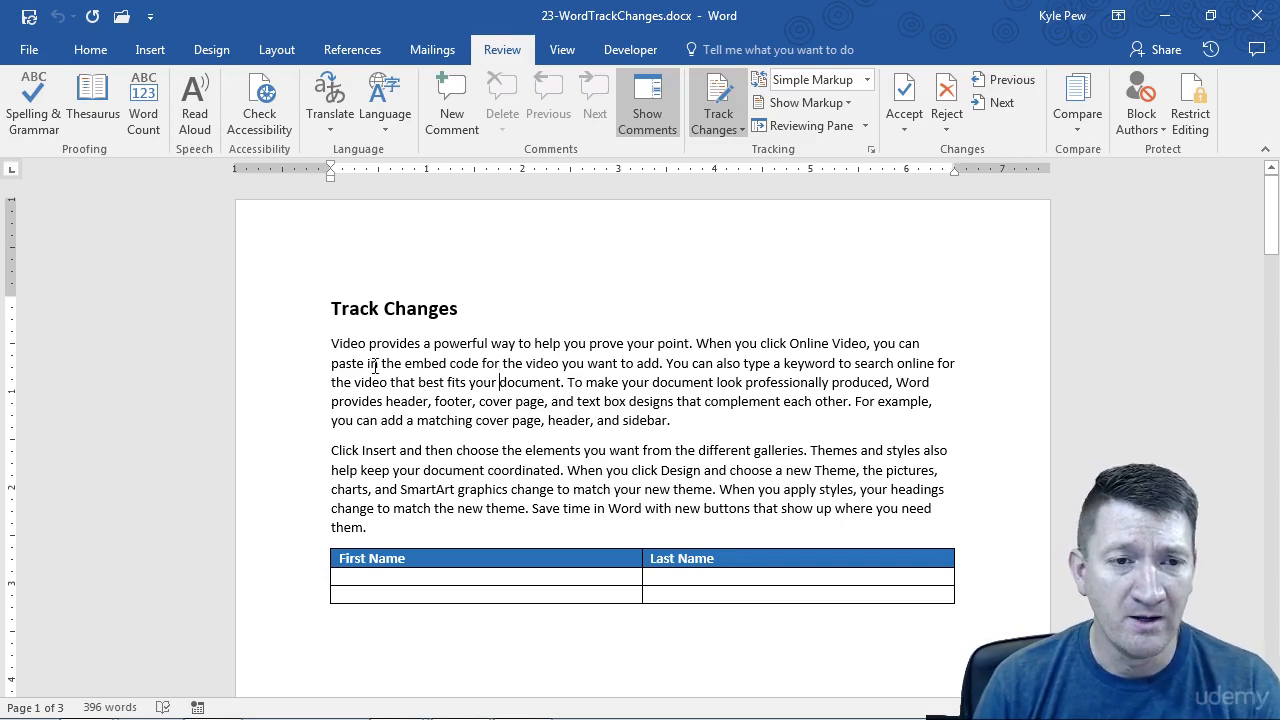
- Make the first sentence, "Video provides a powerful way to help you prove your point.", bold and blue (Accent 1)
left_click_drag(331, 343, 695, 346)
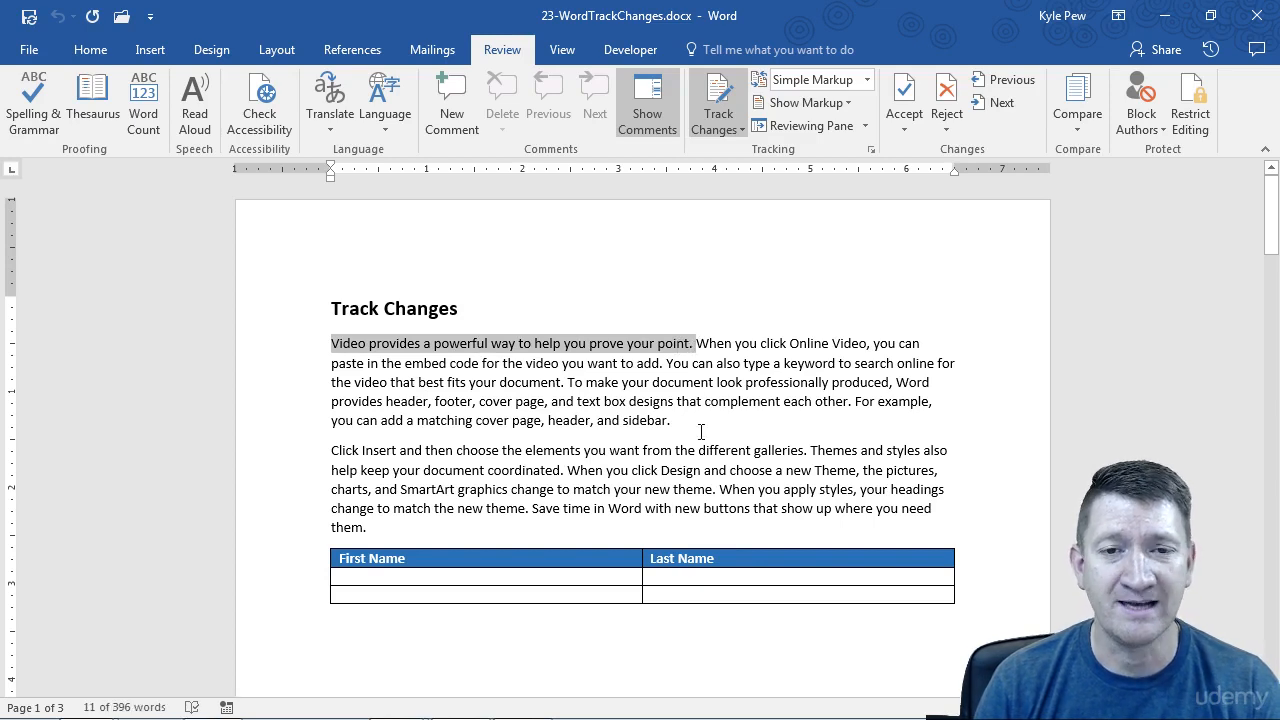
left_click(98, 52)
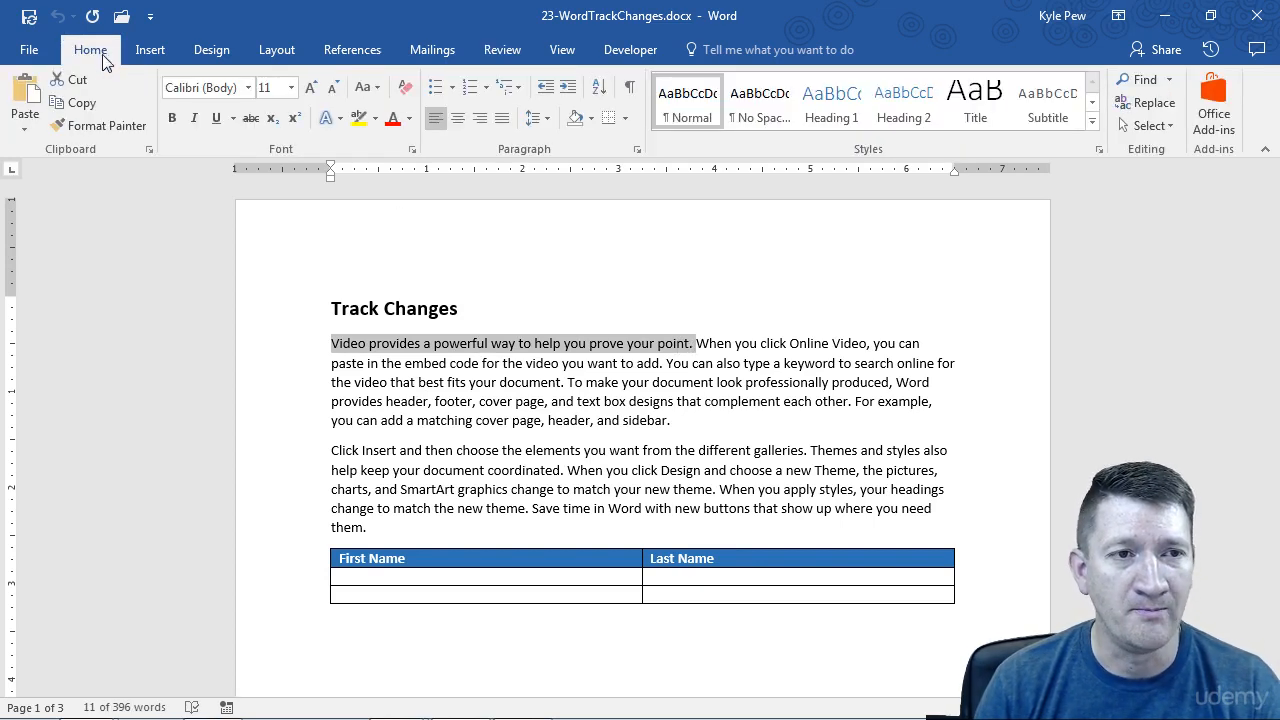
left_click(168, 118)
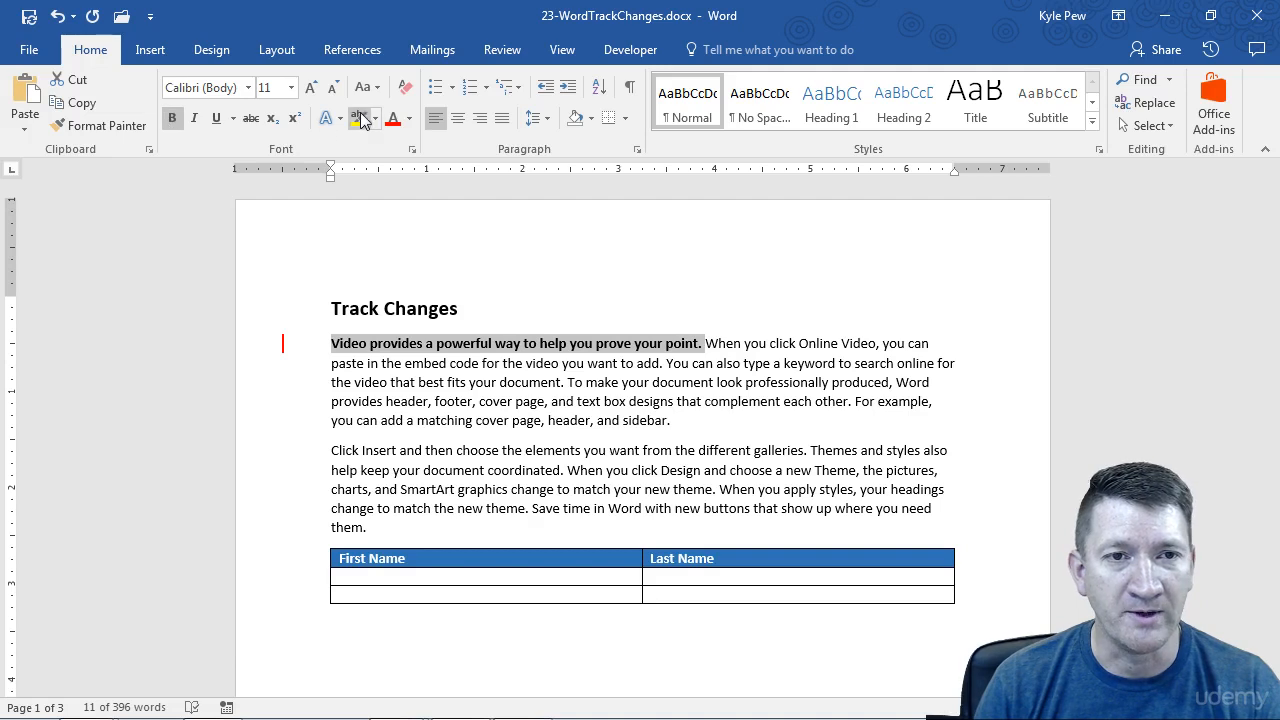
left_click(411, 120)
left_click(449, 226)
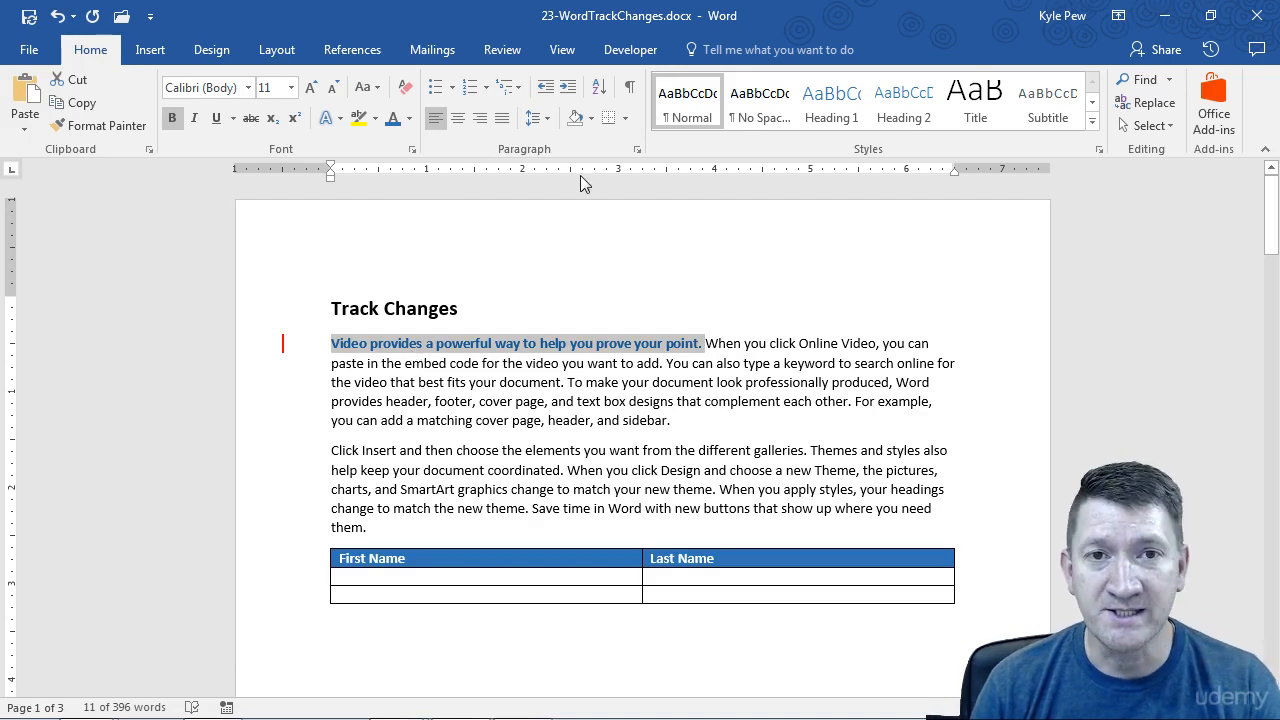
- Delete the sentence "Save time in Word with new buttons that show up where you need them." from the second paragraph
left_click(502, 49)
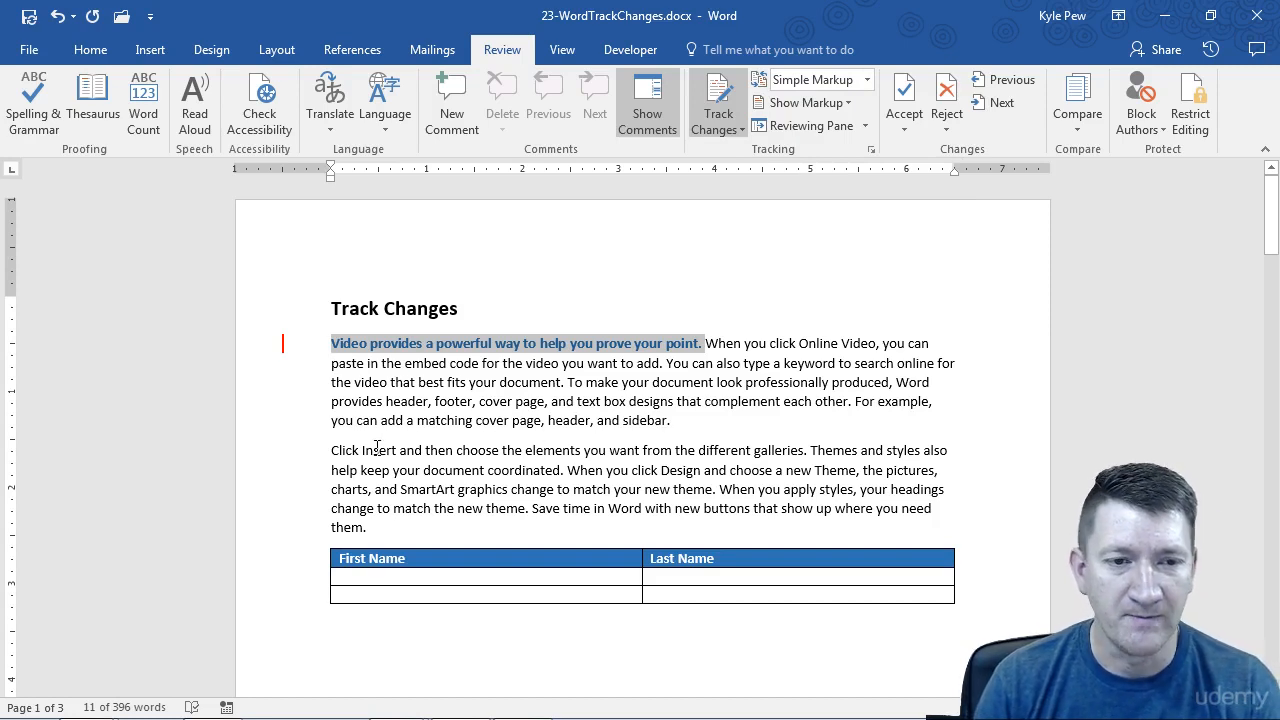
left_click_drag(534, 508, 549, 524)
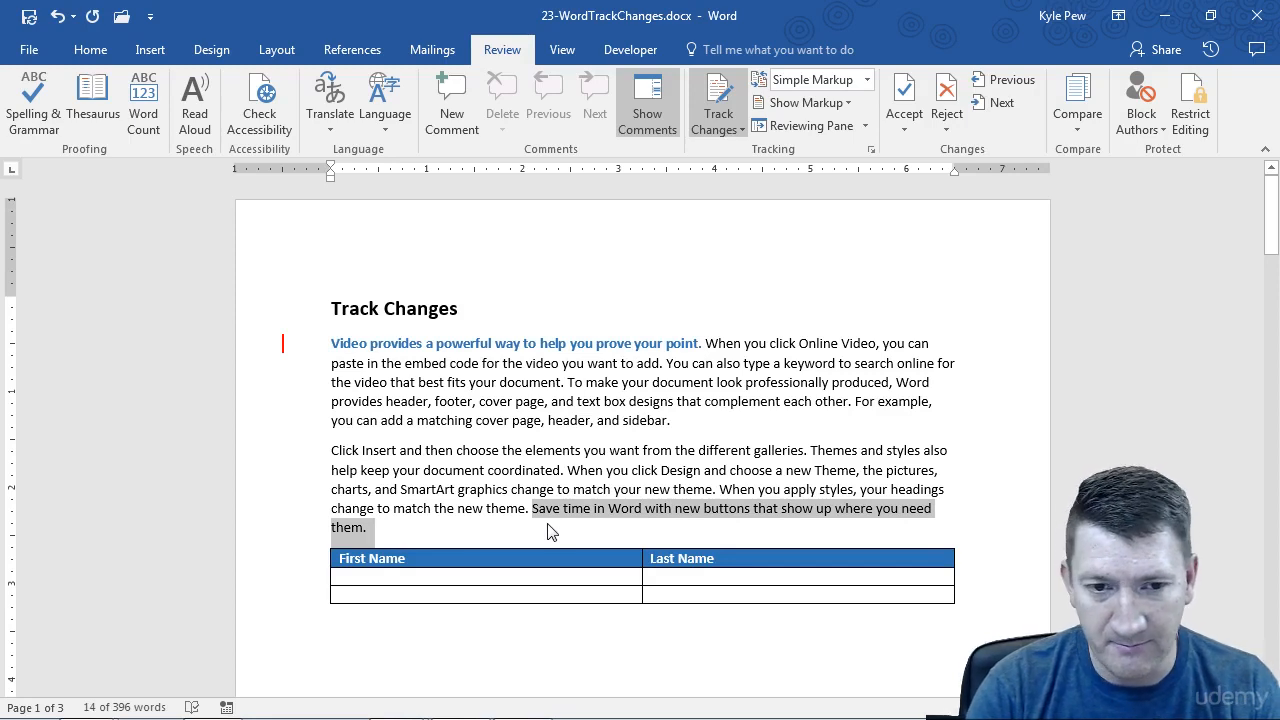
key("Delete")
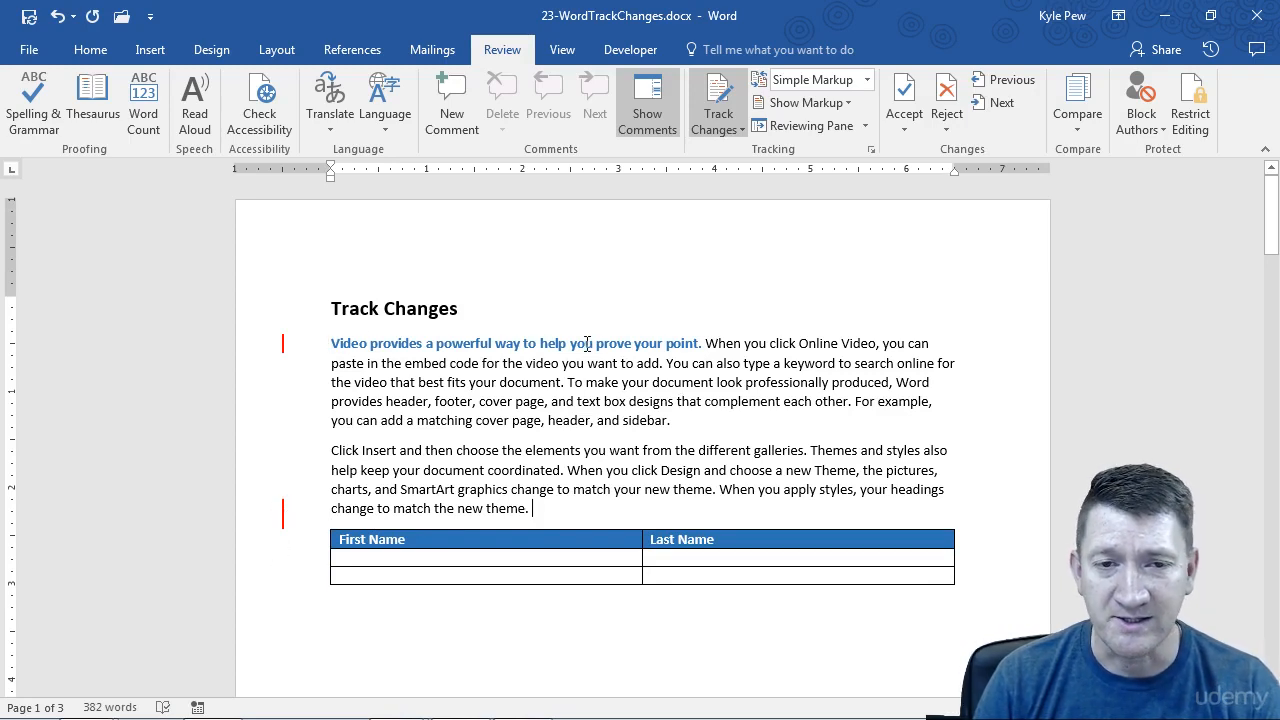
- Add a new paragraph reading "Fun with Videos" after the first paragraph on page 2
scroll(558, 506, "down", 5)
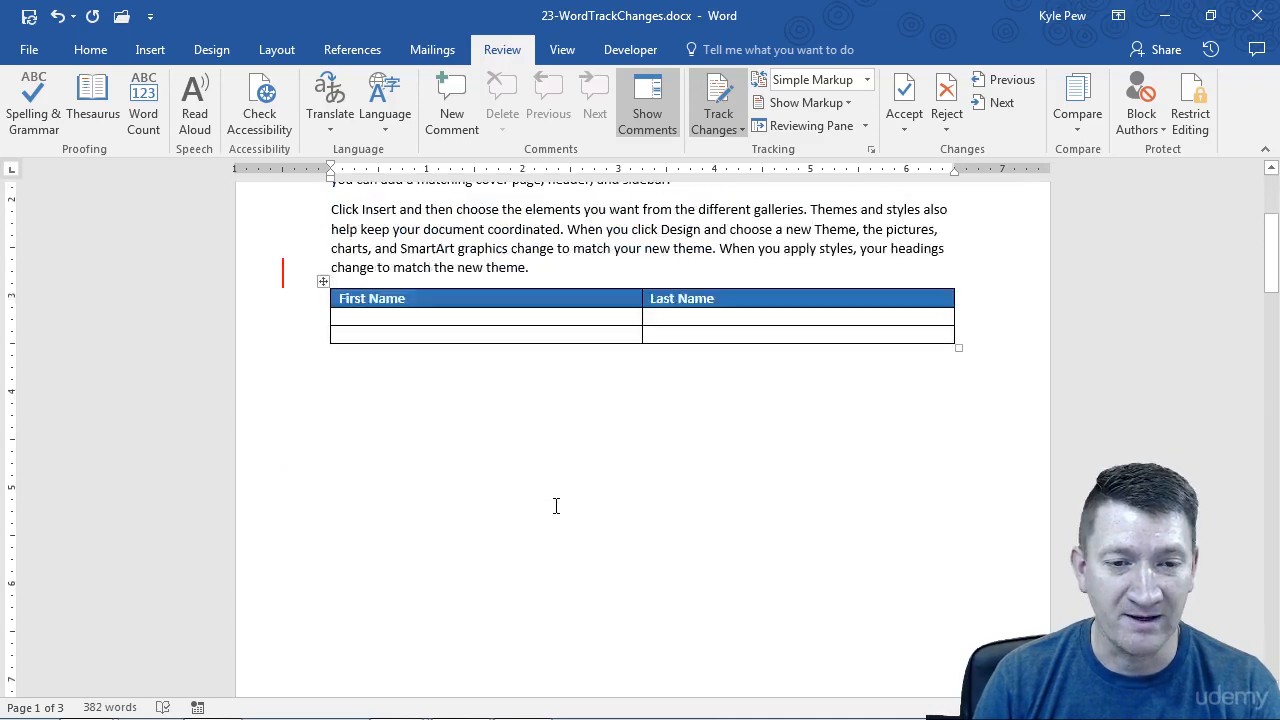
scroll(556, 506, "down", 5)
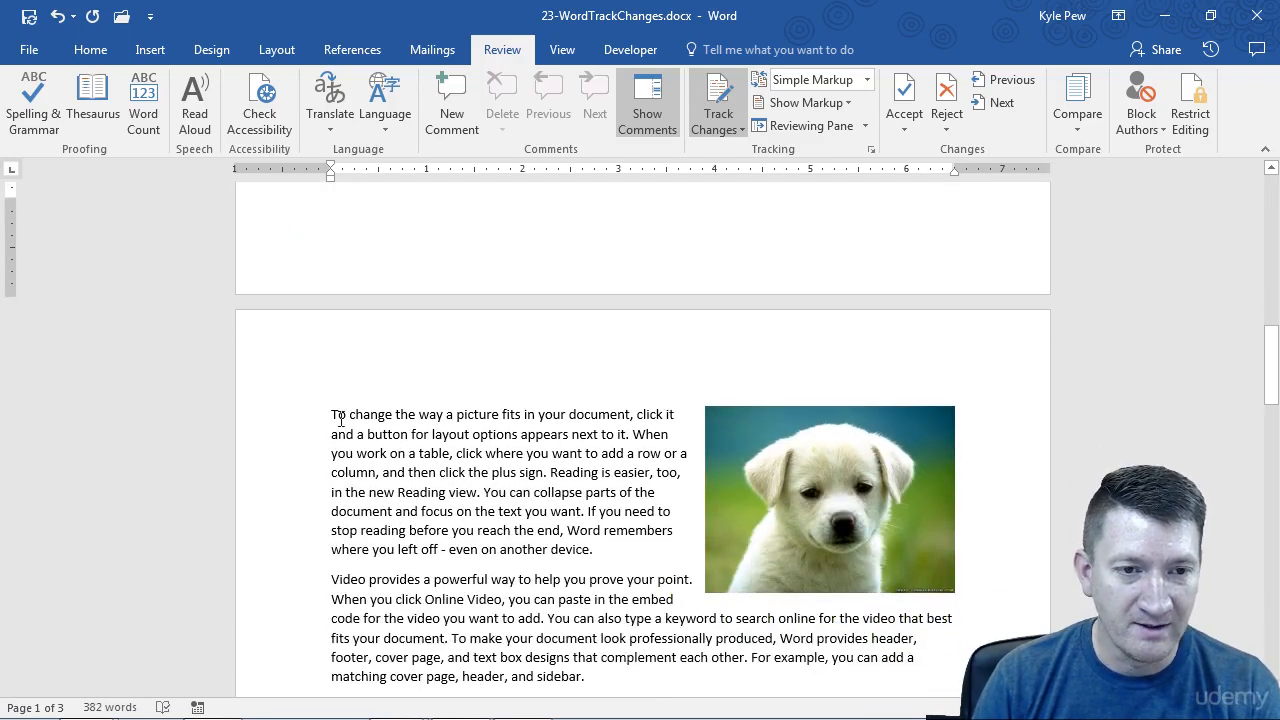
left_click(616, 549)
key("Return")
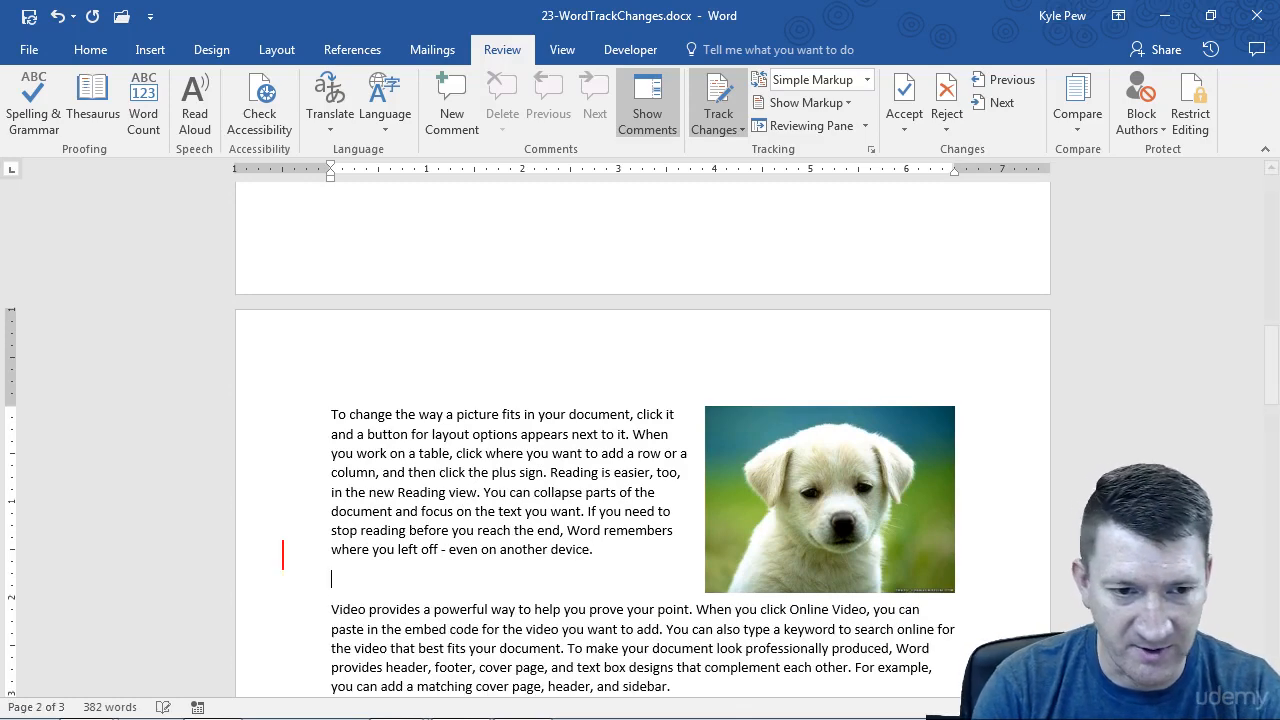
type("Fun ")
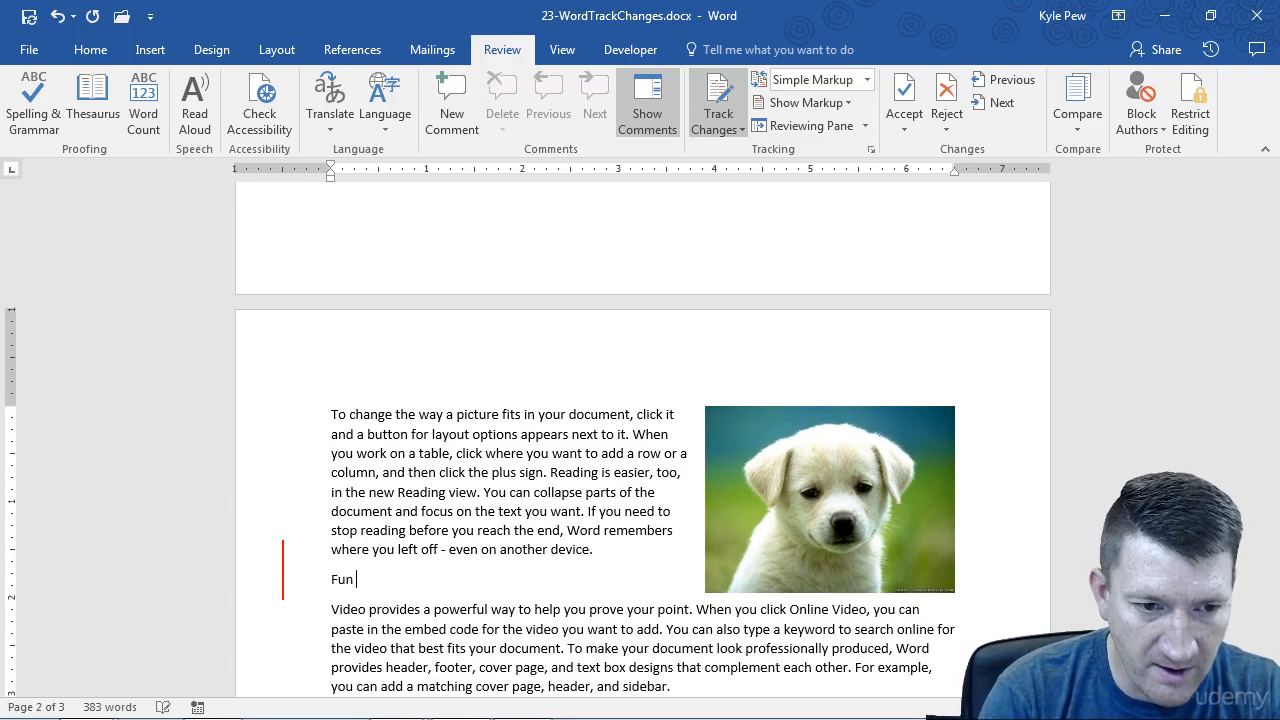
type("with Videos")
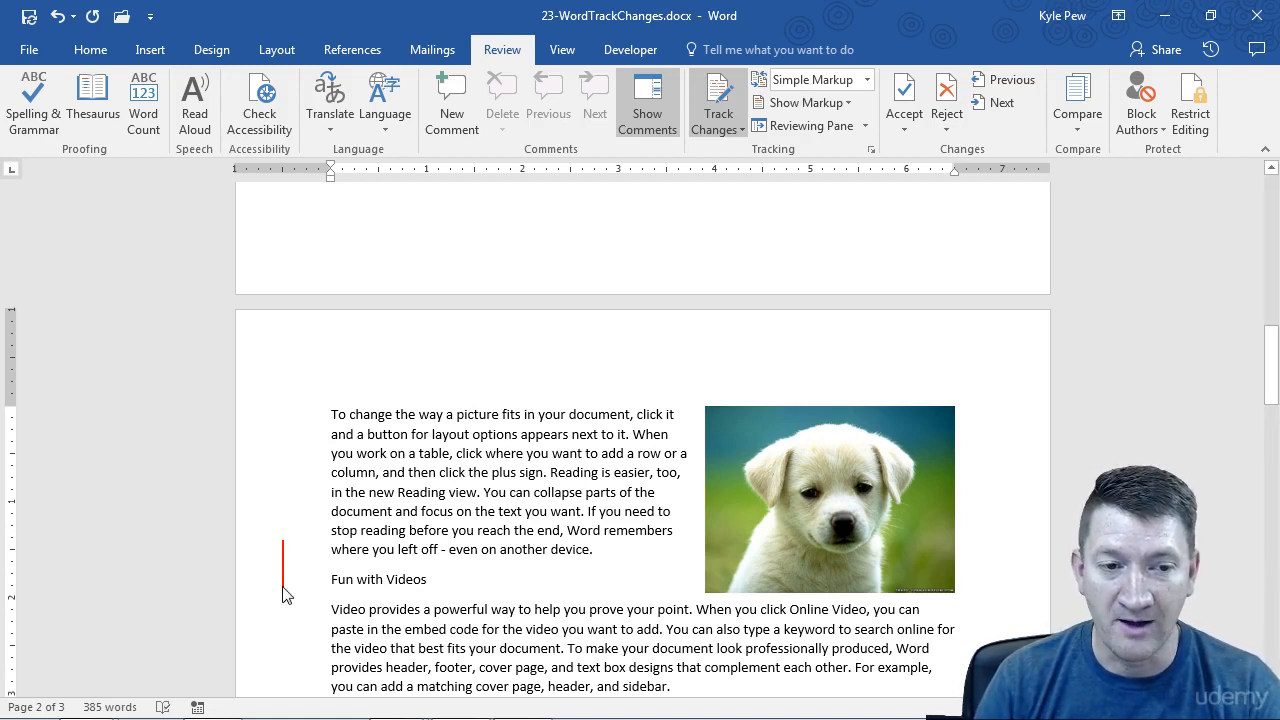
- Format the "Fun with Videos" line as bold, 14 pt, with the blue Accent 1 font color
triple_click(378, 580)
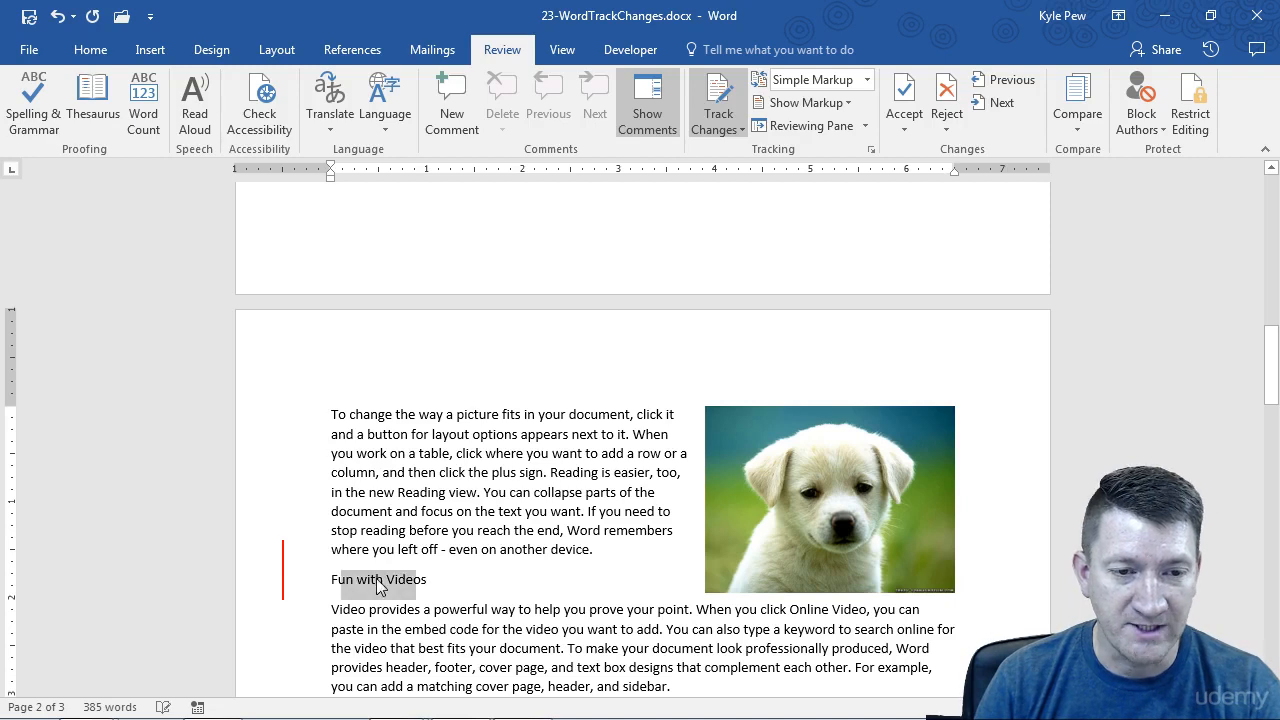
key("ctrl+b")
key("ctrl+shift+period")
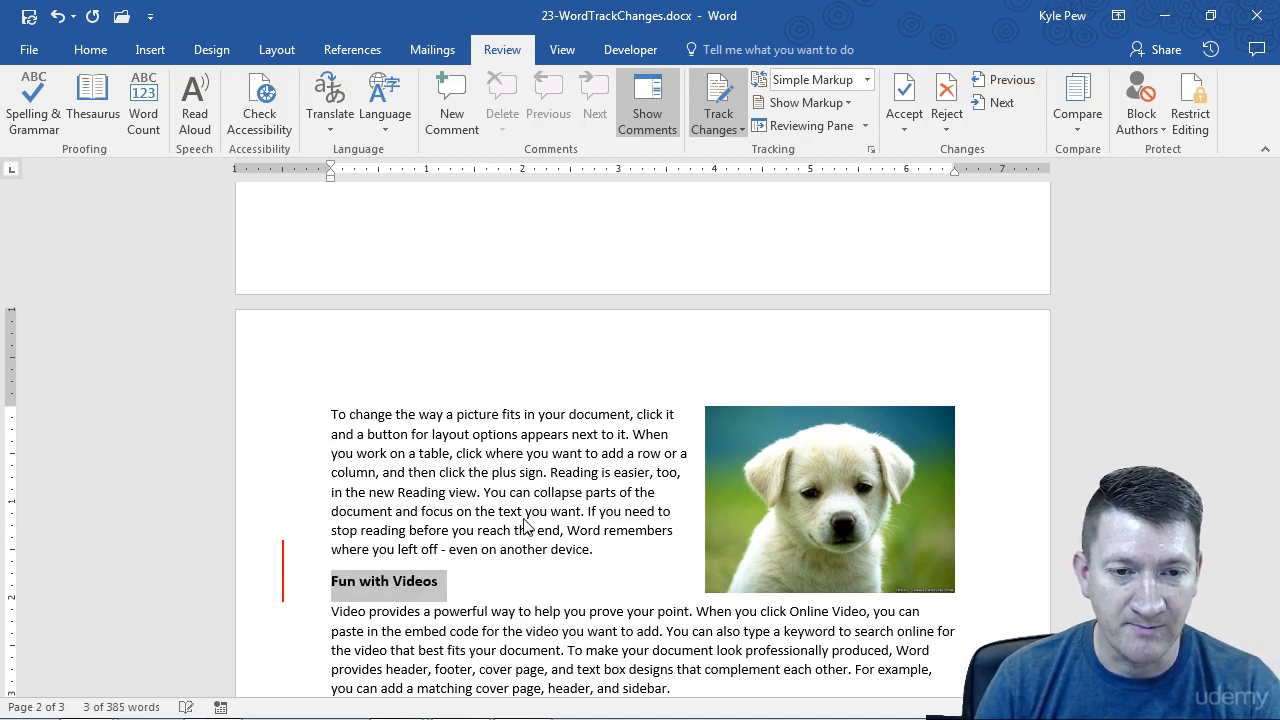
key("ctrl+shift+period")
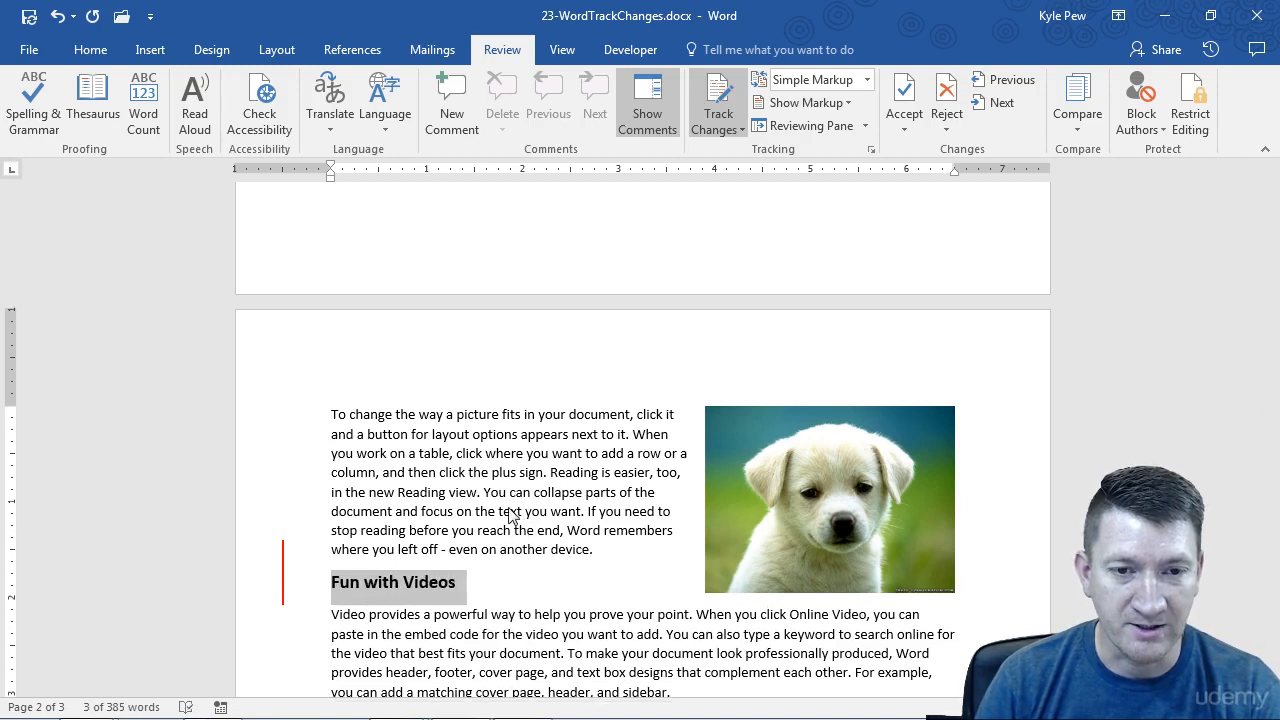
left_click(512, 514)
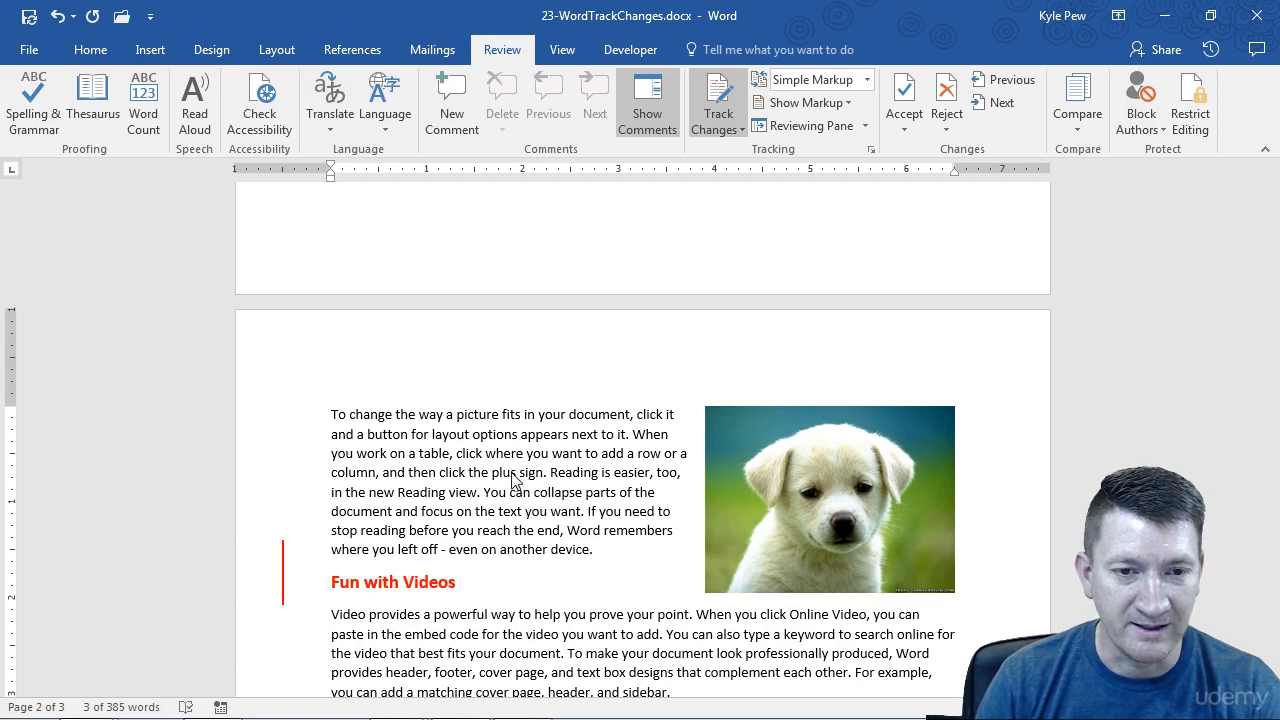
key("ctrl+z")
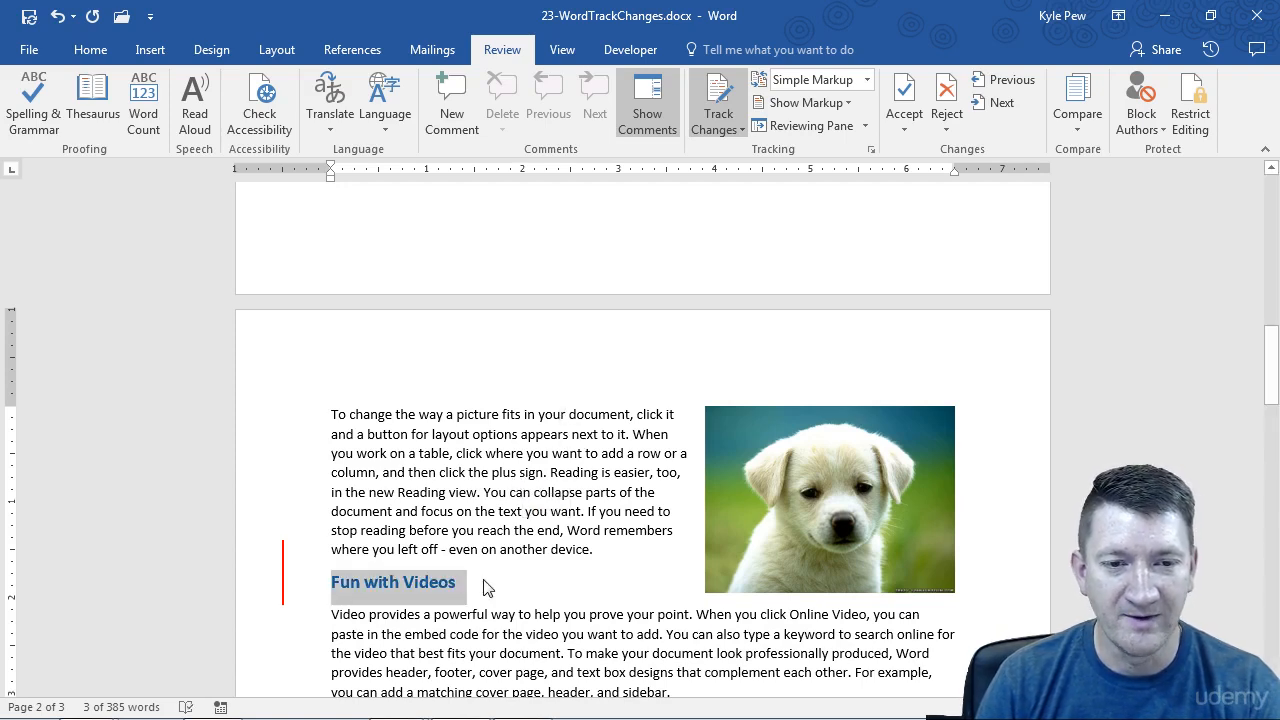
left_click(487, 587)
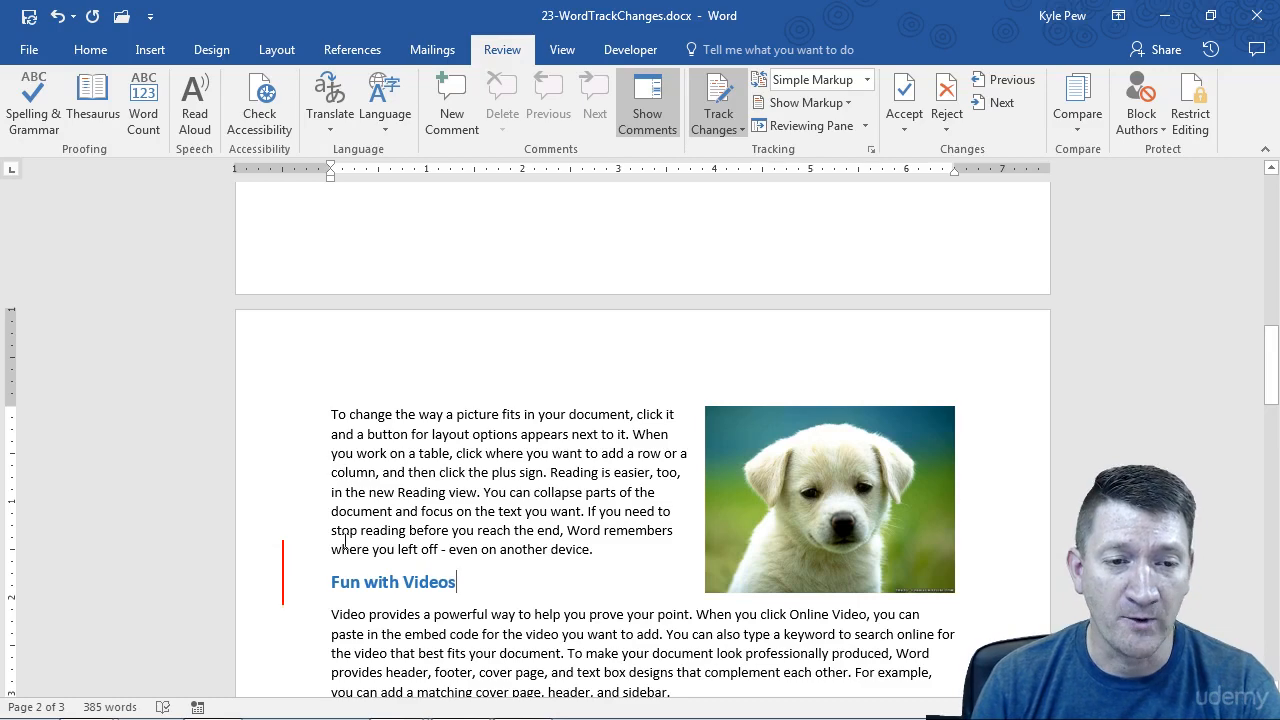
- Show the changes as All Markup and inspect the tracked formatting and deletion on page 1
scroll(551, 465, "up", 15)
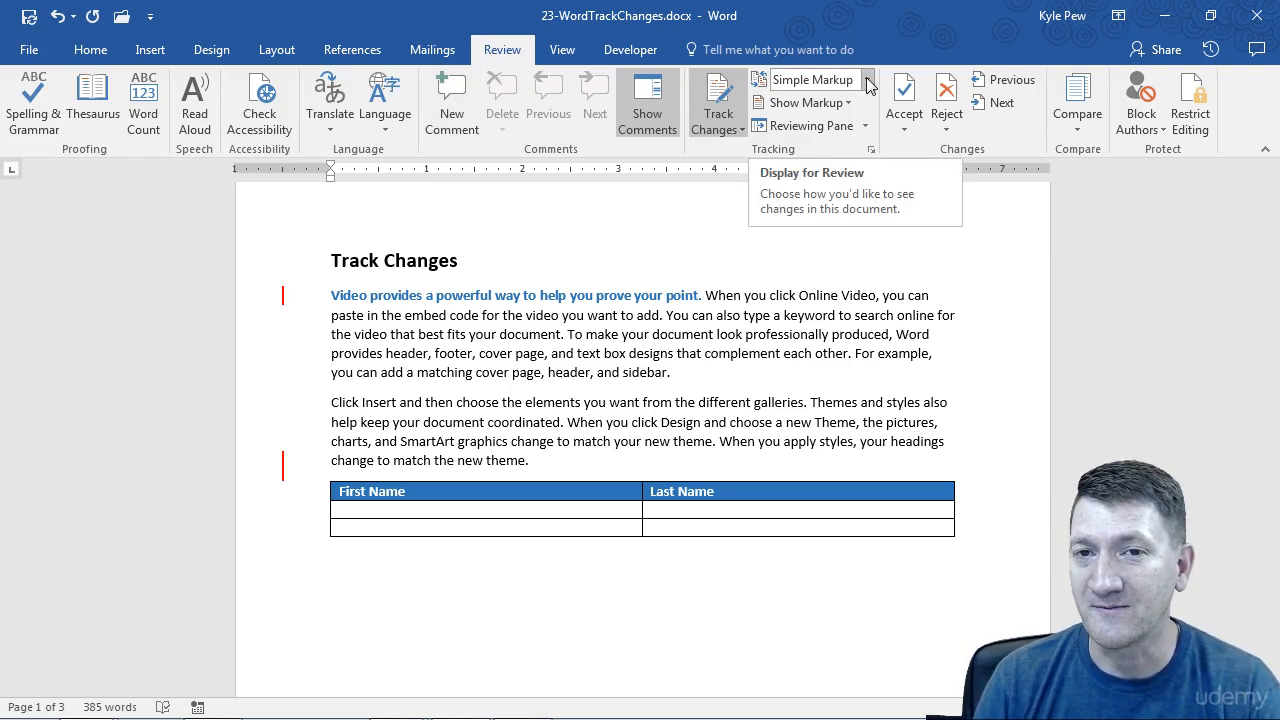
left_click(804, 119)
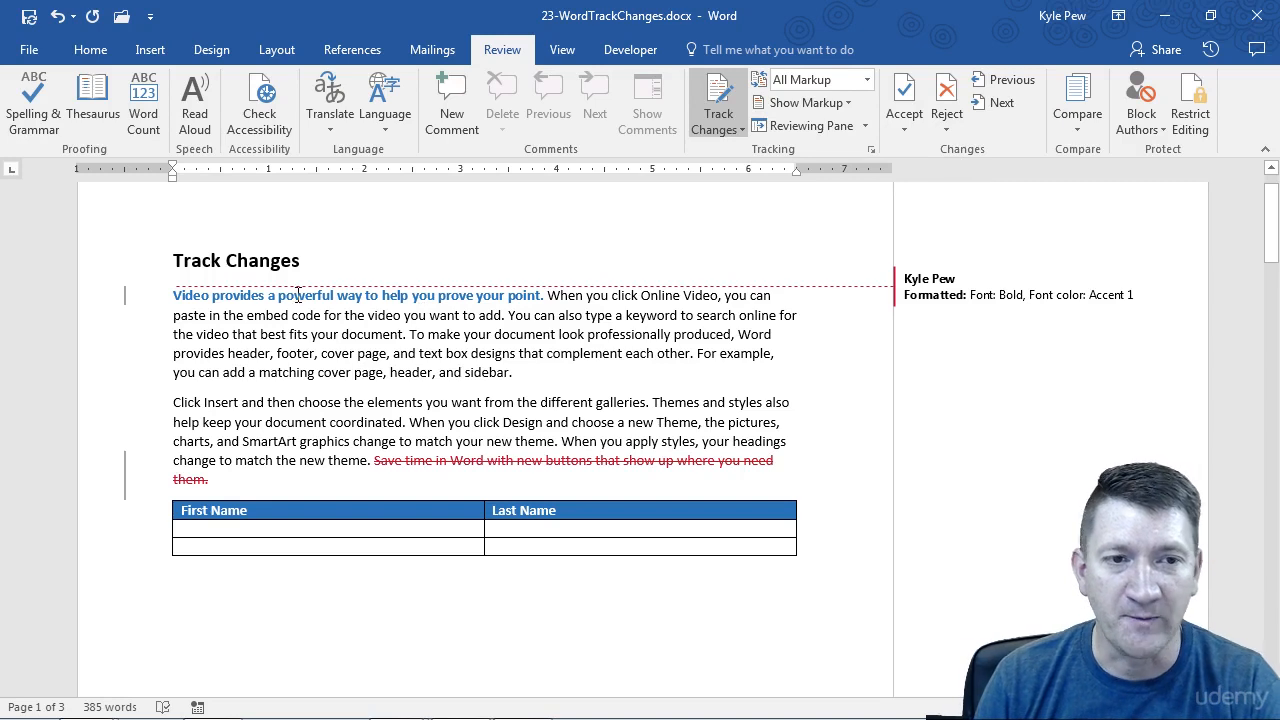
mouse_move(298, 292)
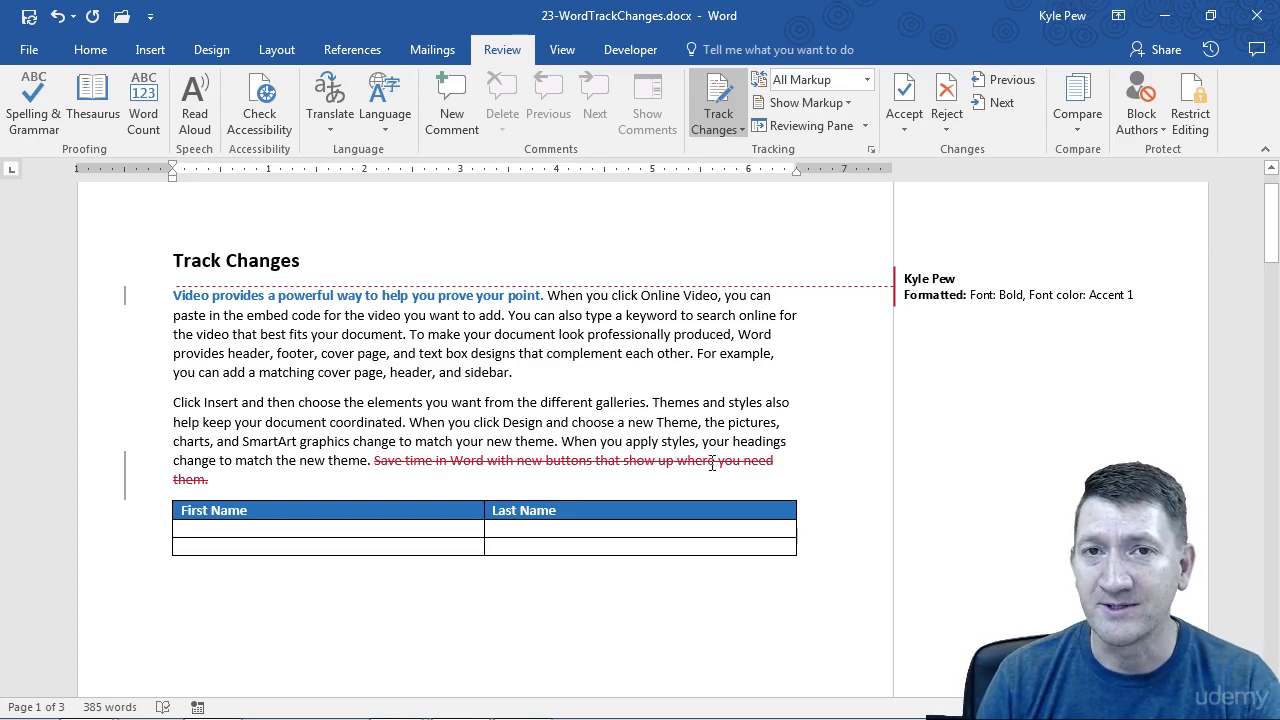
mouse_move(712, 462)
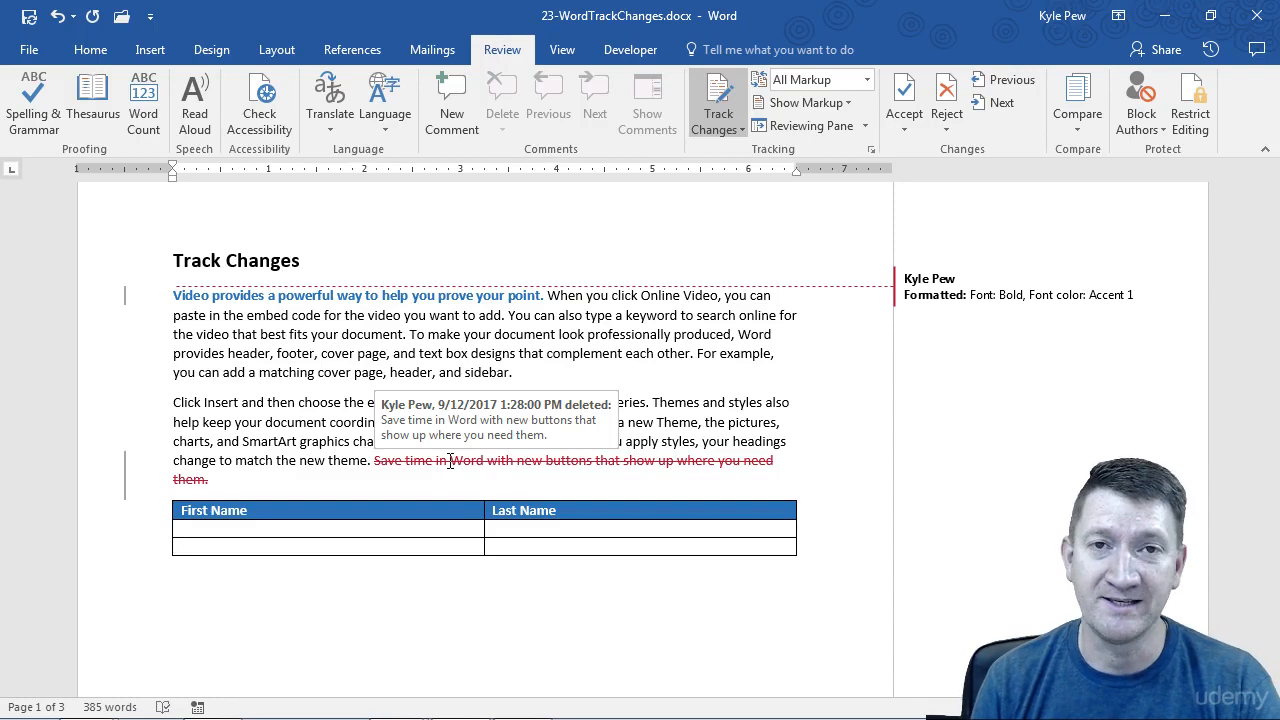
- Inspect the tracked insertion and formatting details of the "Fun with Videos" heading on page 2
scroll(320, 466, "down", 10)
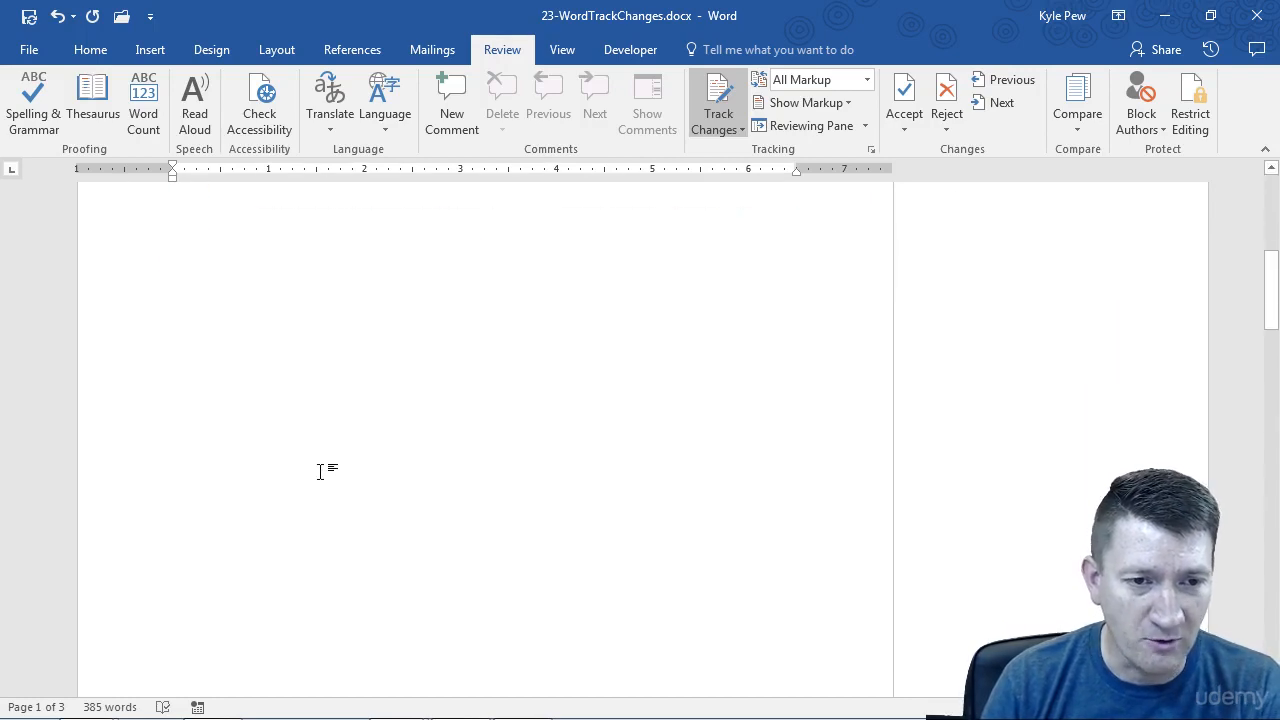
scroll(320, 470, "down", 2)
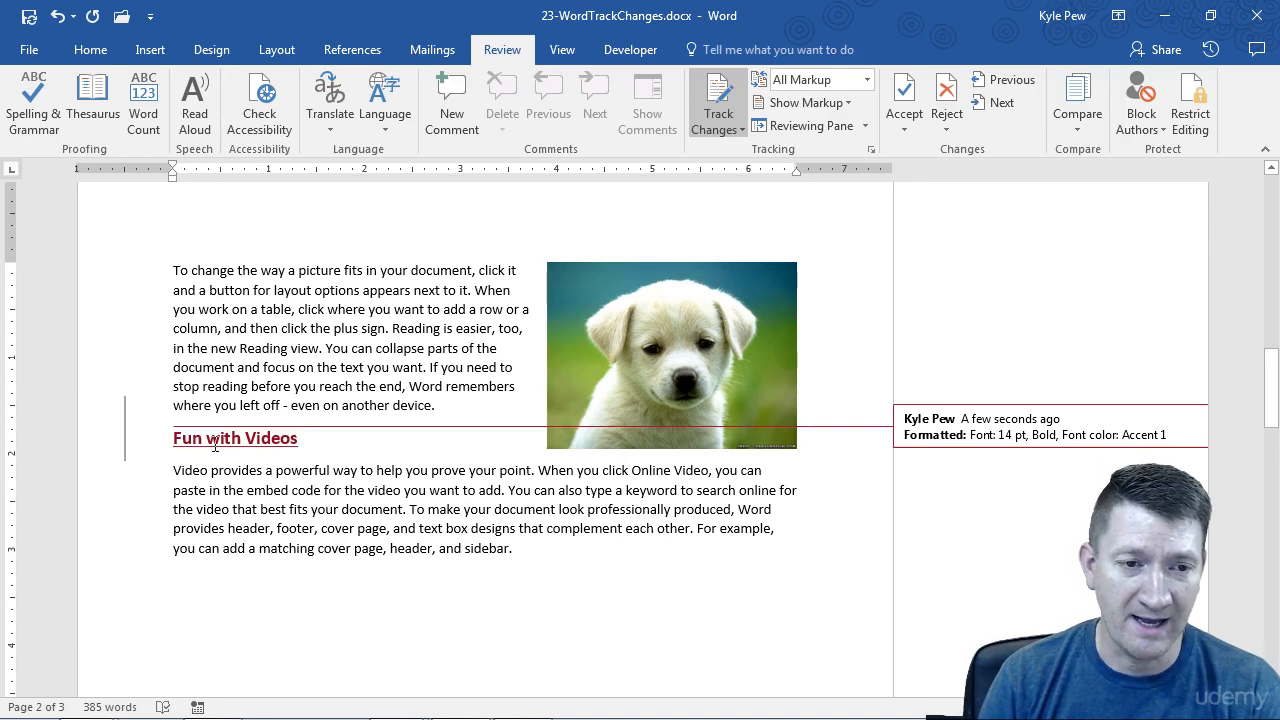
left_click(300, 440)
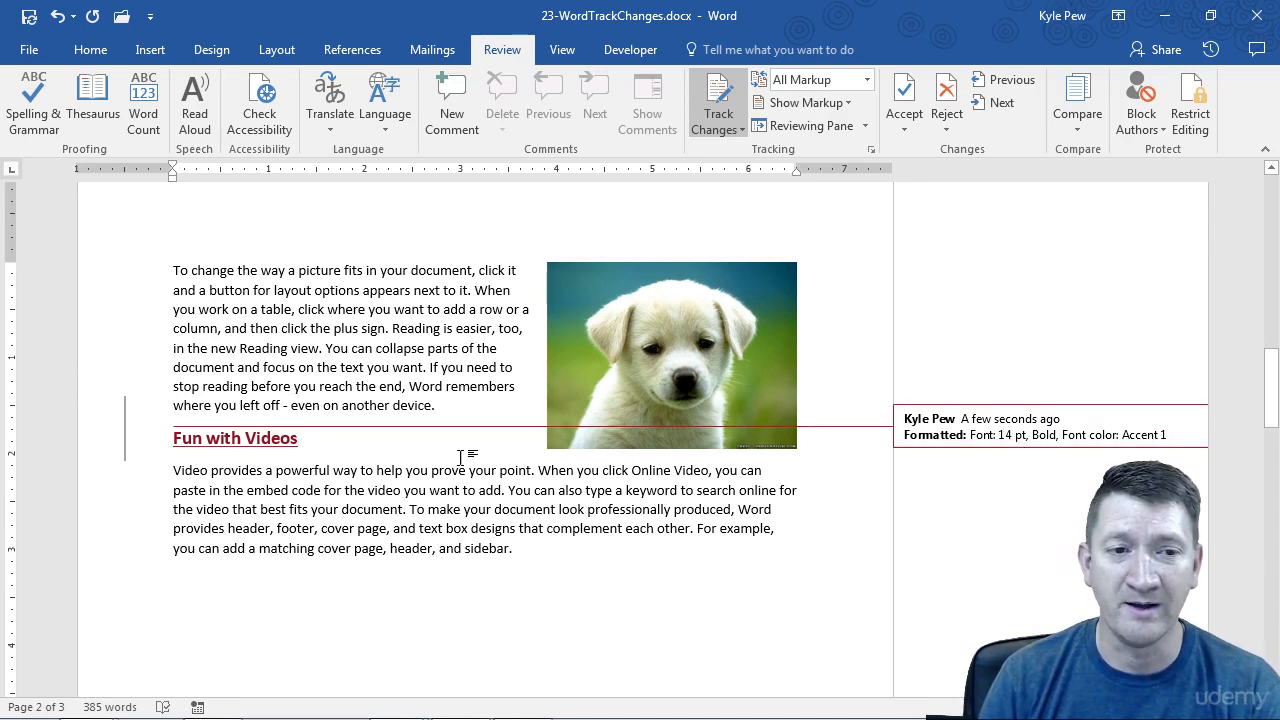
mouse_move(199, 460)
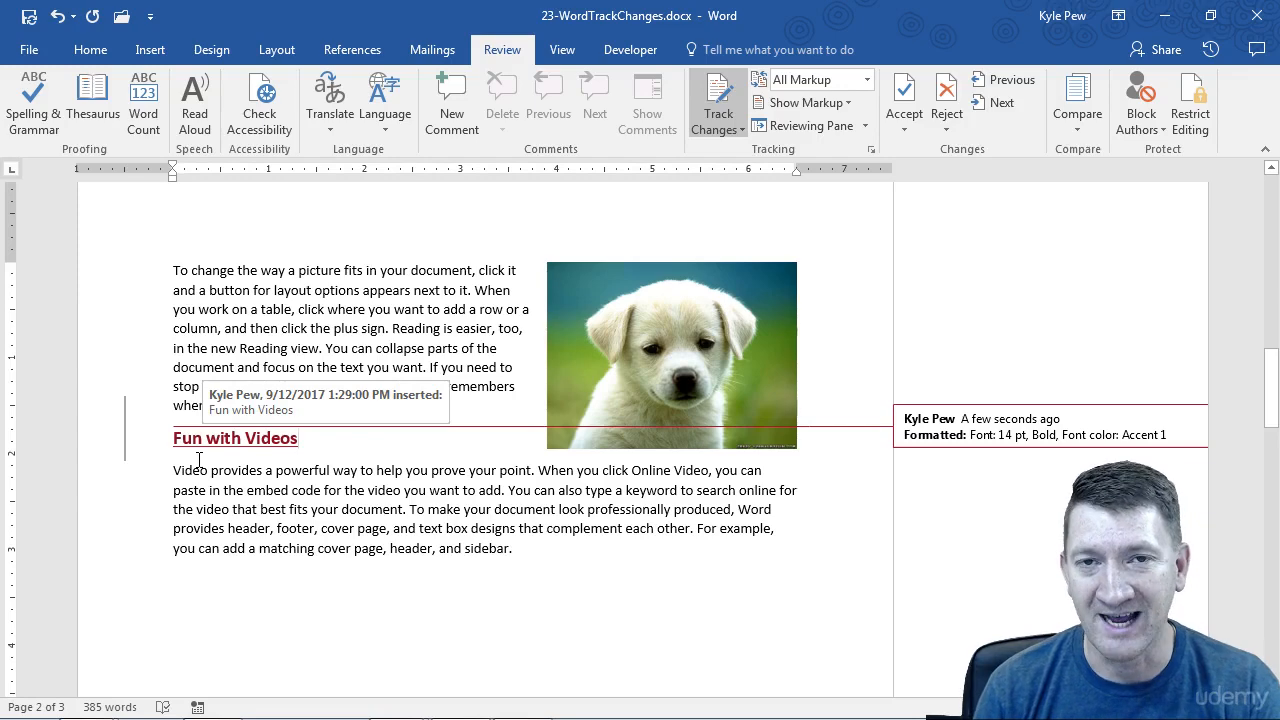
- Return the display to Simple Markup, and toggle full markup on and off from the first paragraph's change line
scroll(461, 485, "up", 10)
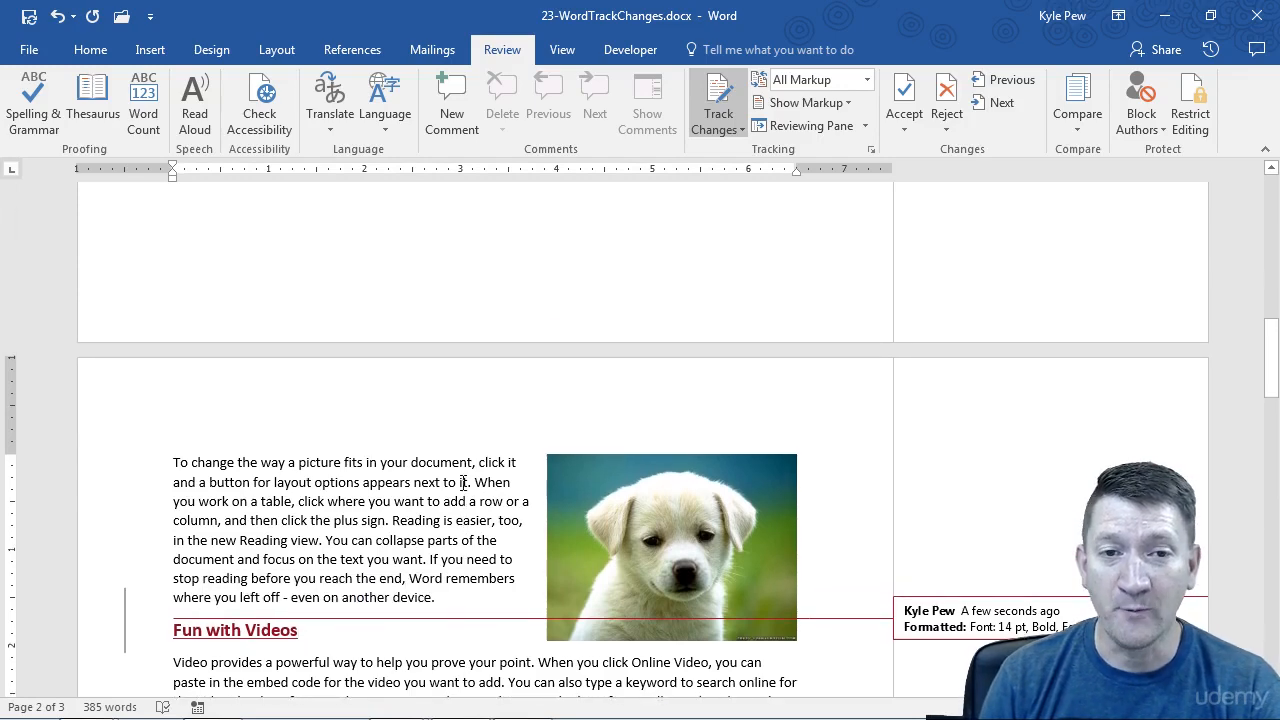
scroll(461, 485, "up", 10)
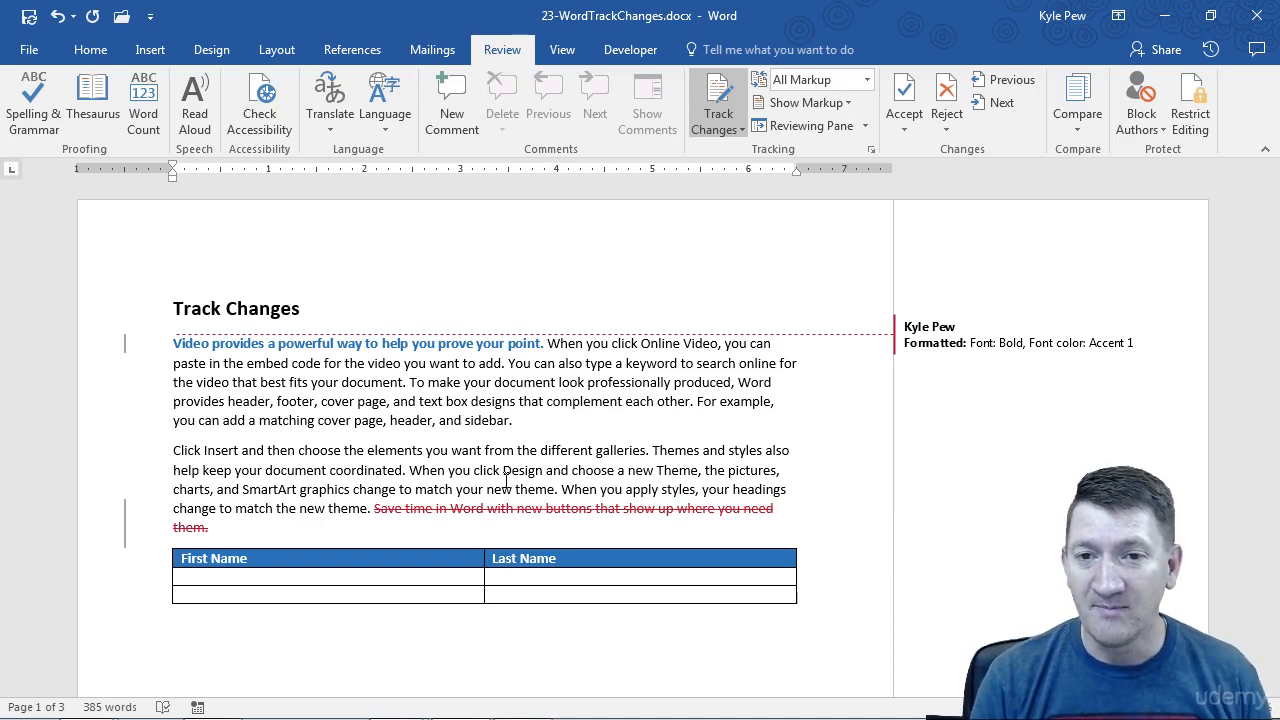
mouse_move(936, 324)
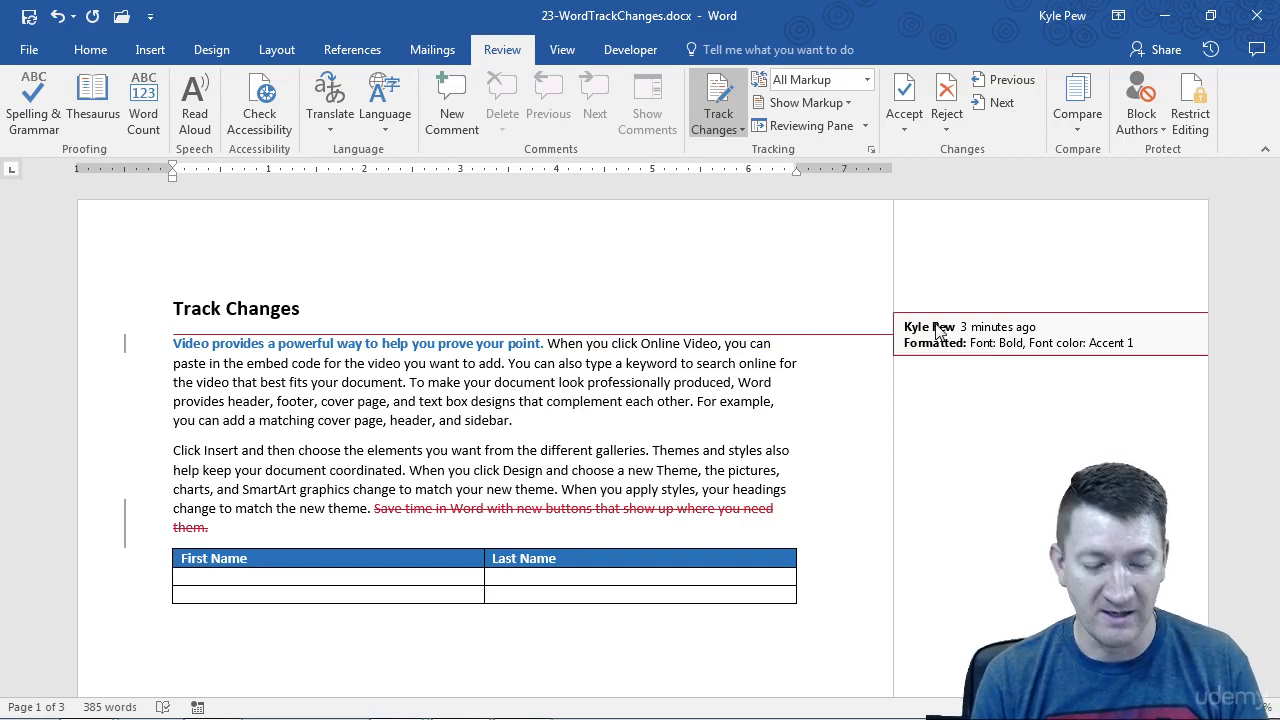
left_click(867, 80)
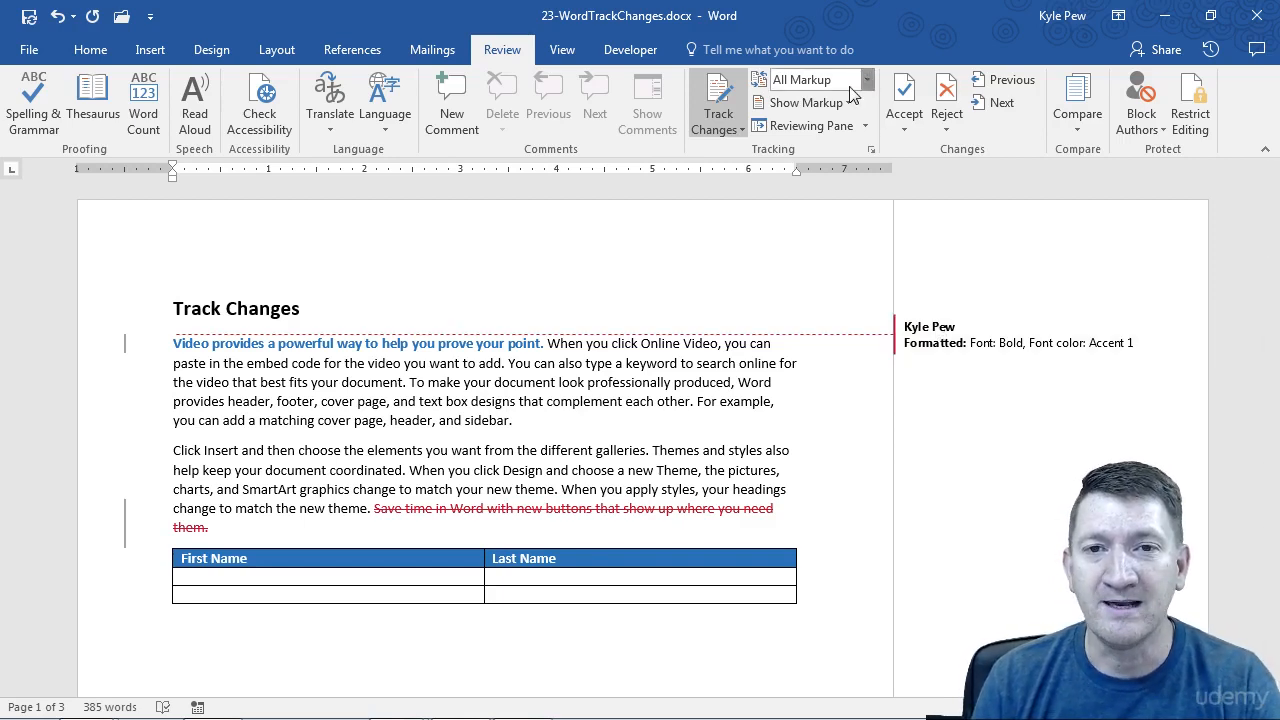
left_click(845, 103)
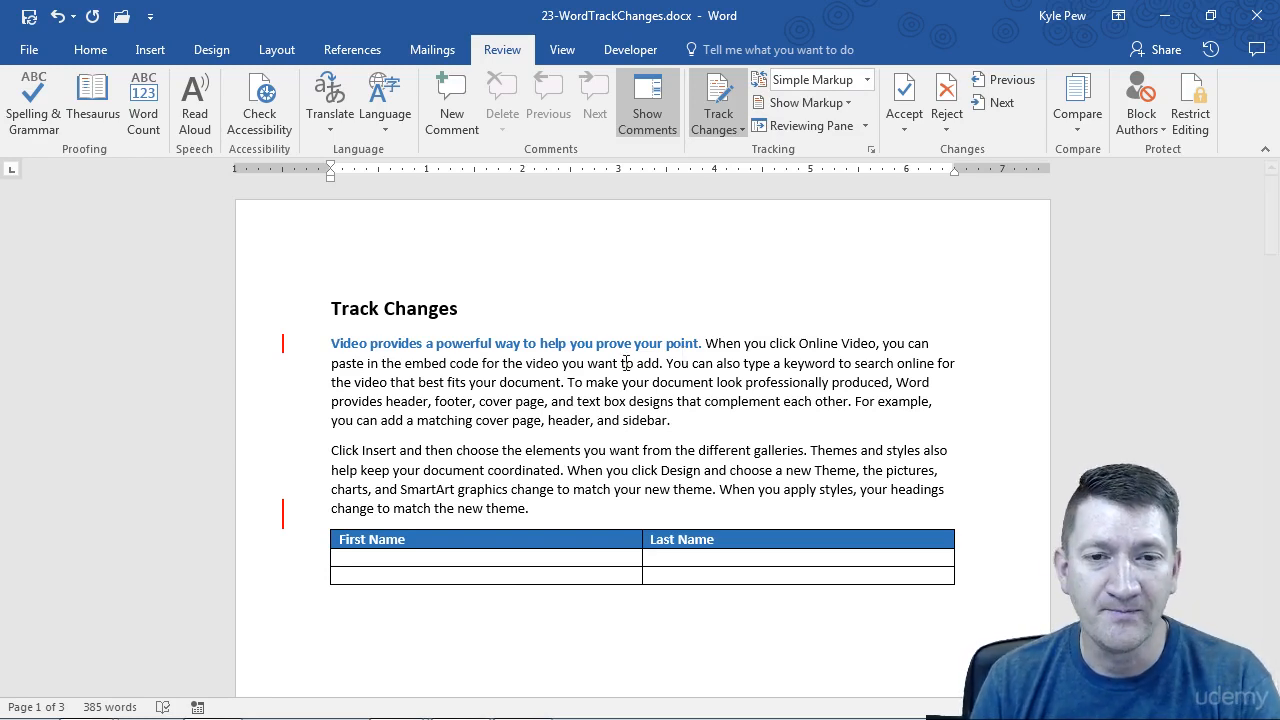
left_click(283, 346)
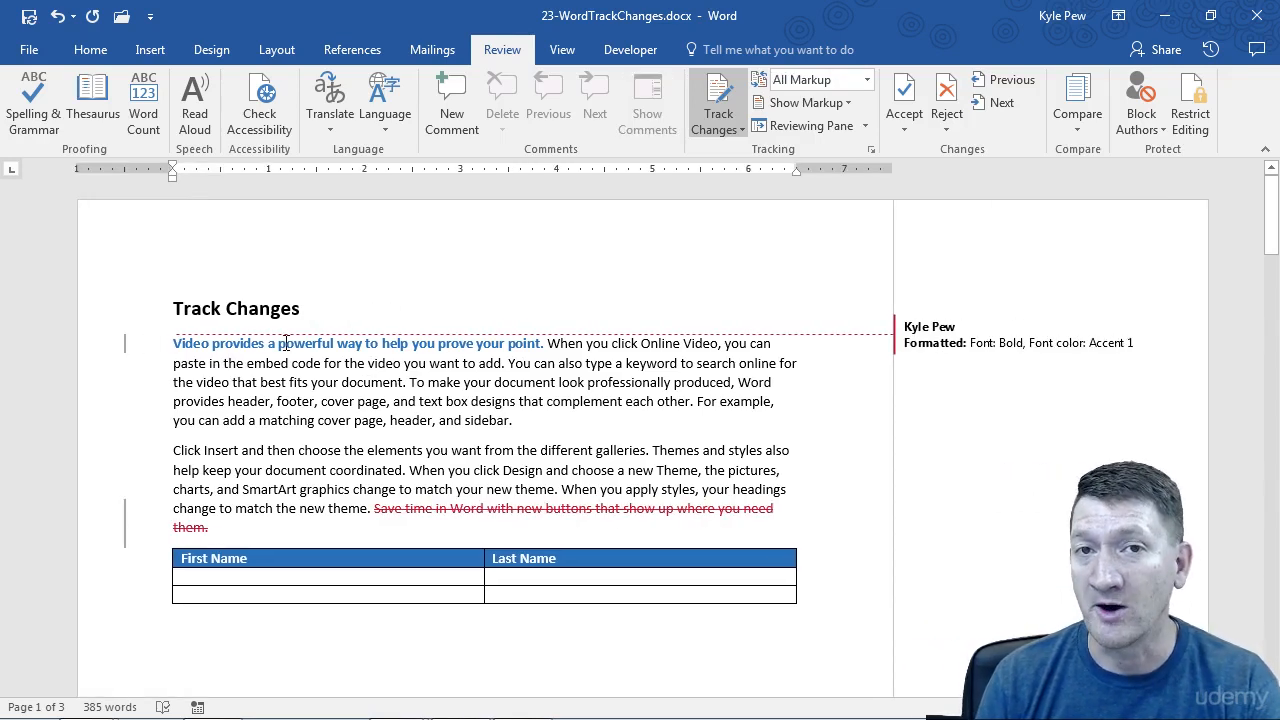
left_click(125, 345)
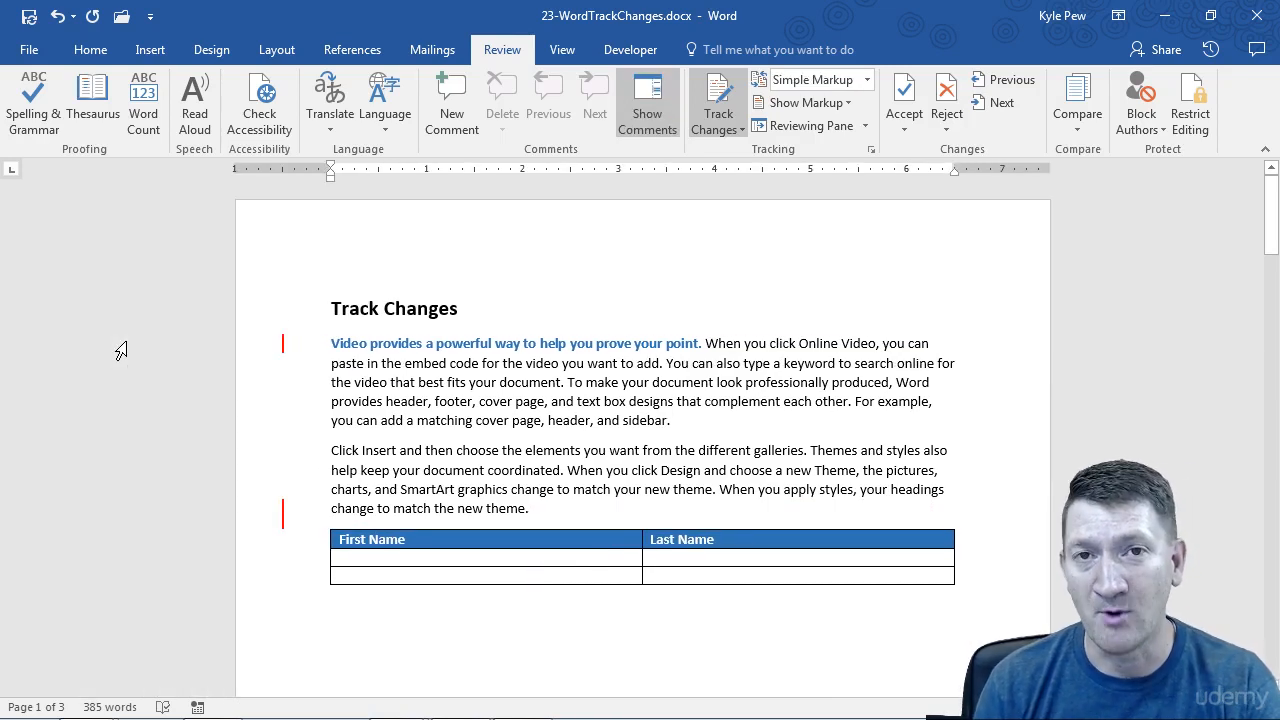